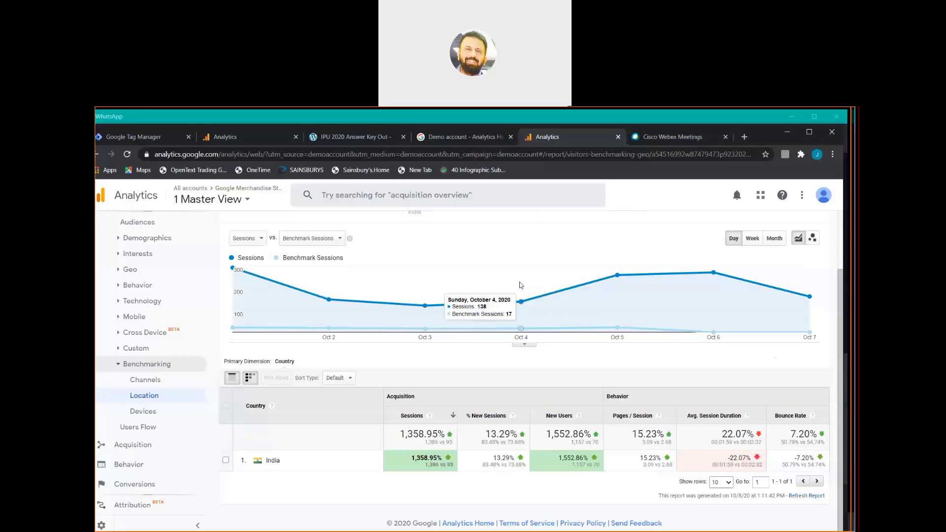
Change the Location benchmark's Country / Region filter from India to All.
left_click(473, 119)
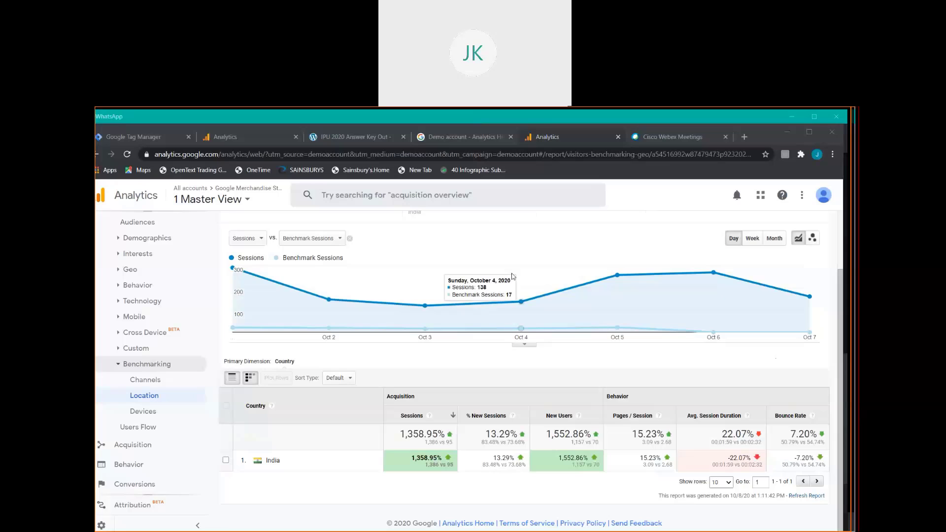
left_click(841, 291)
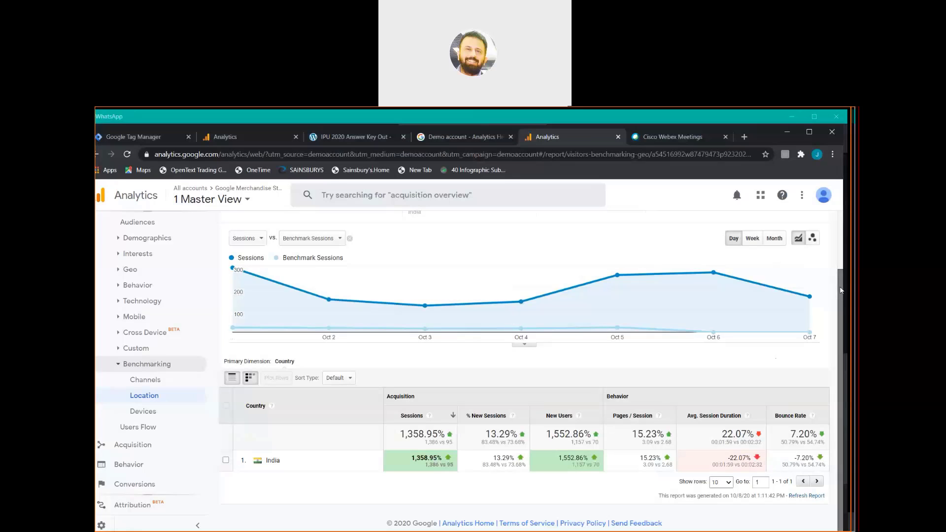
left_click_drag(841, 313, 839, 246)
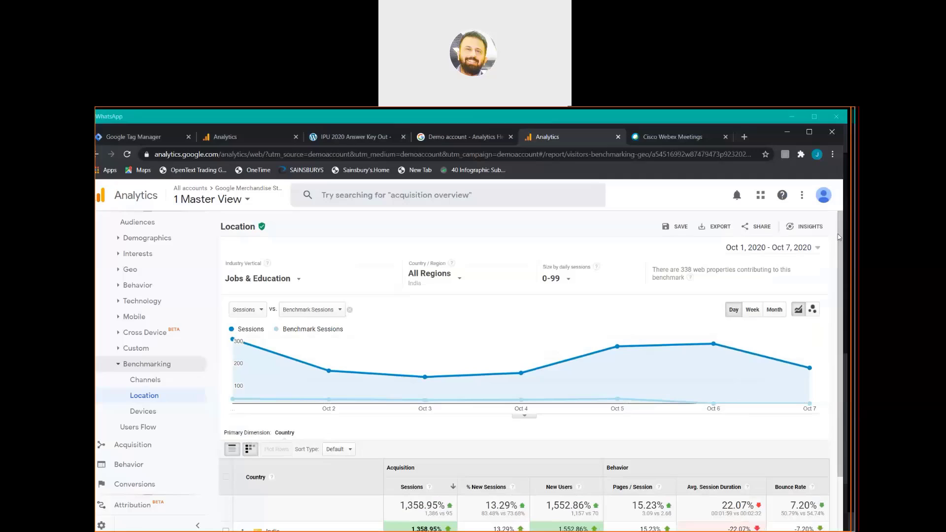
left_click(468, 279)
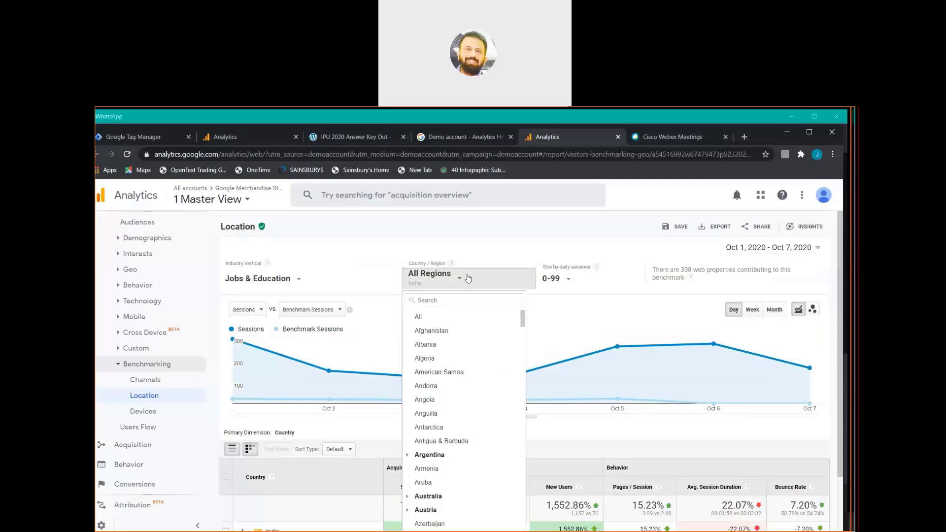
left_click(441, 320)
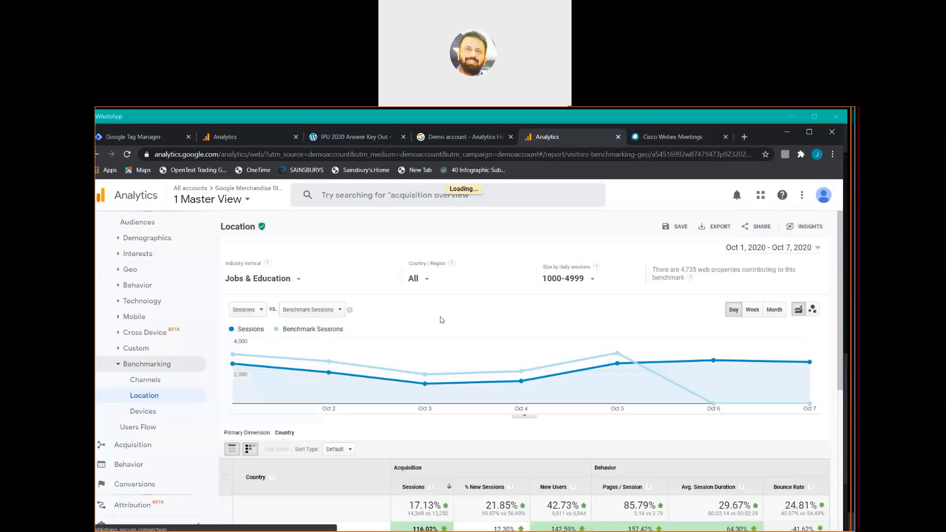
left_click(309, 283)
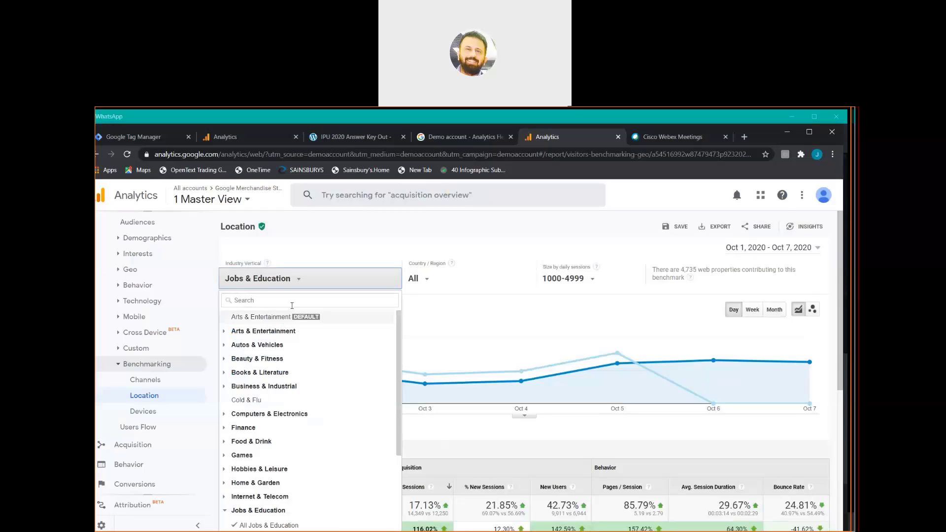
Search the industry list for 'shopping' and set the benchmark vertical to All Shopping.
left_click(295, 301)
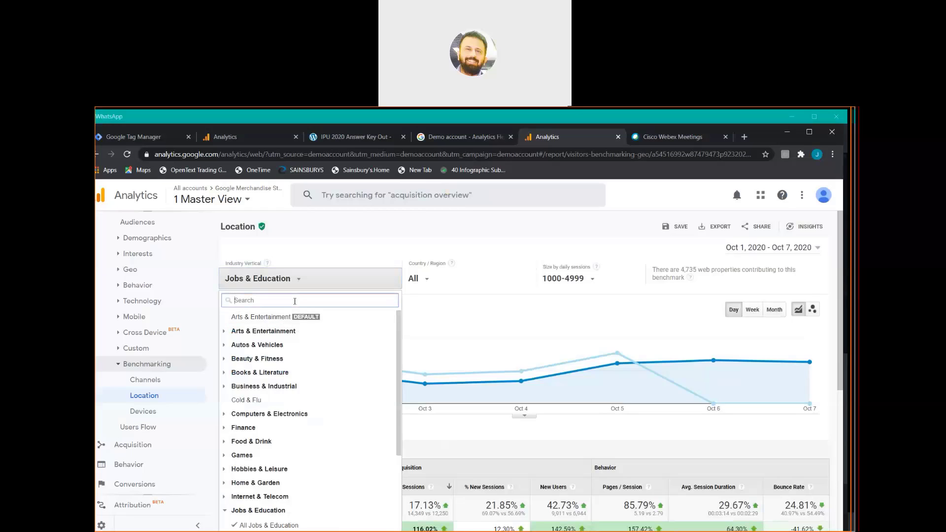
type("shopping")
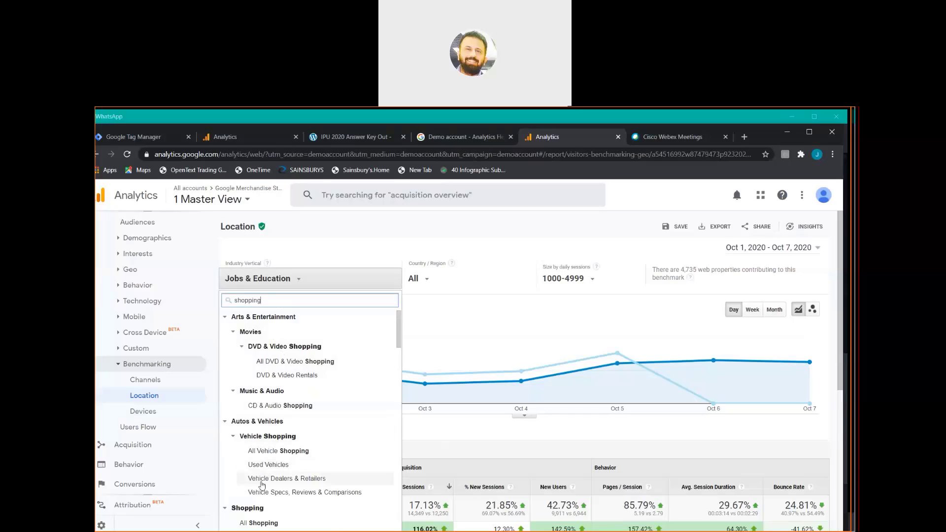
left_click(257, 523)
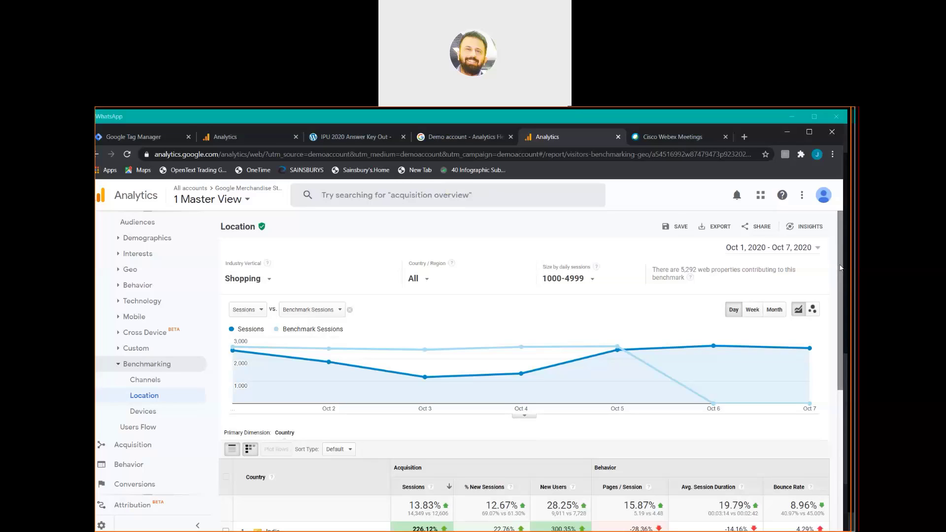
scroll(841, 266, "down", 1)
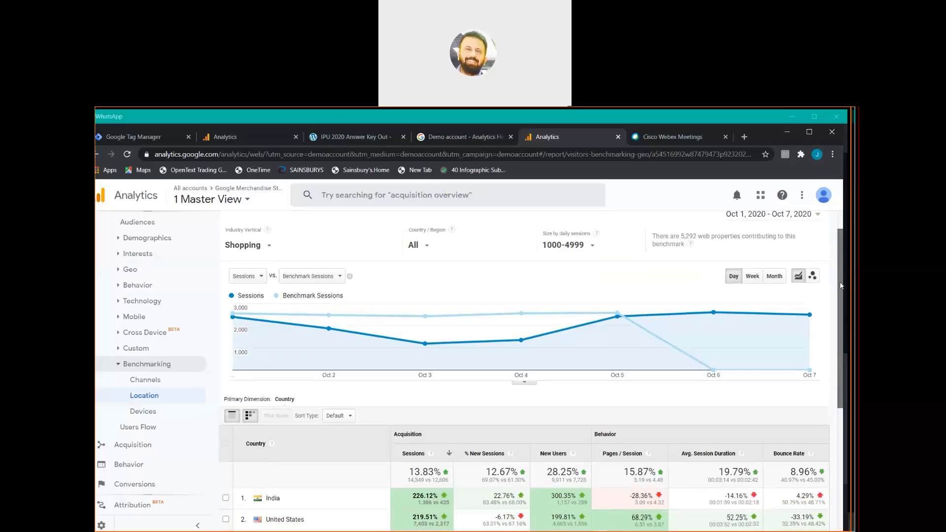
scroll(841, 265, "up", 1)
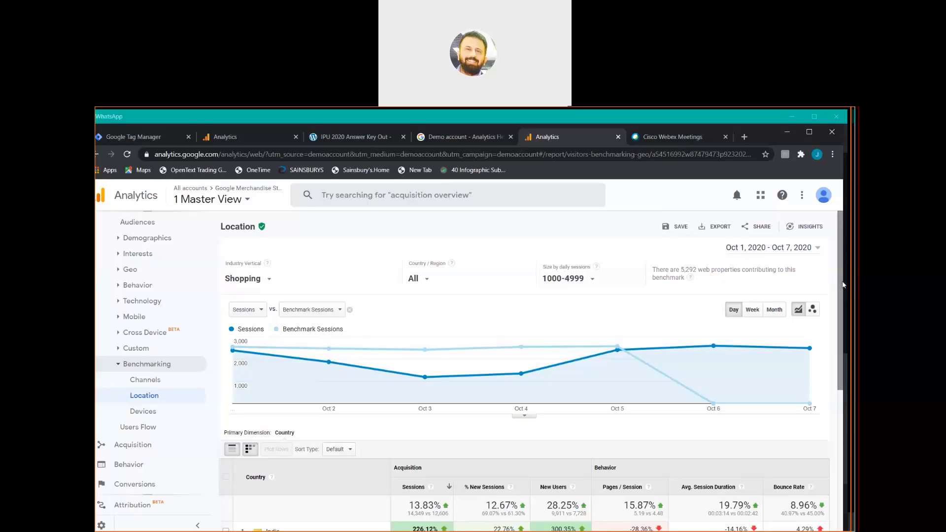
left_click_drag(842, 285, 843, 415)
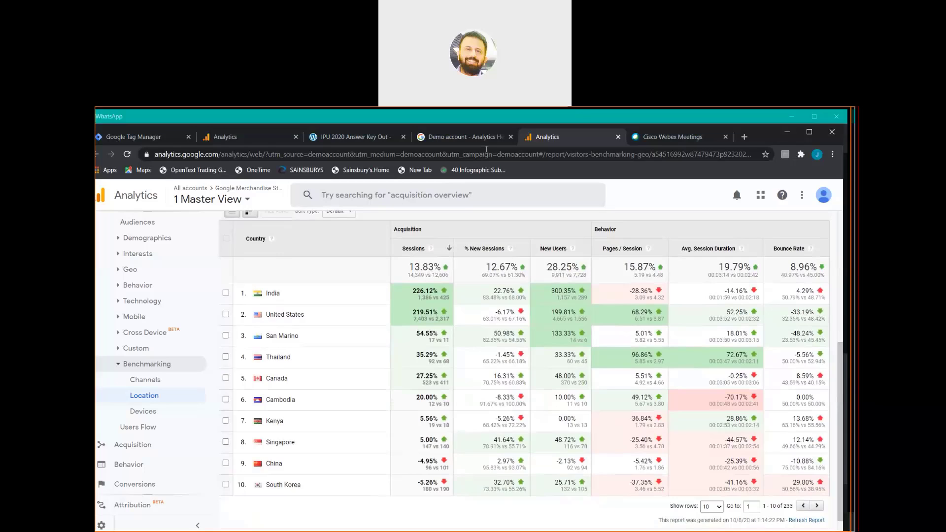
left_click(472, 116)
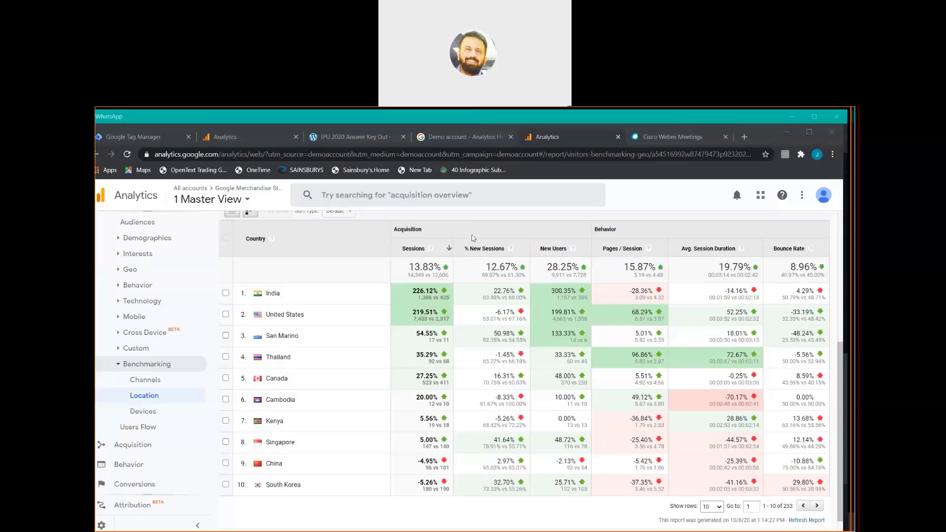
left_click(687, 194)
Open the Benchmarking Devices report to review the device-category benchmark.
left_click(168, 414)
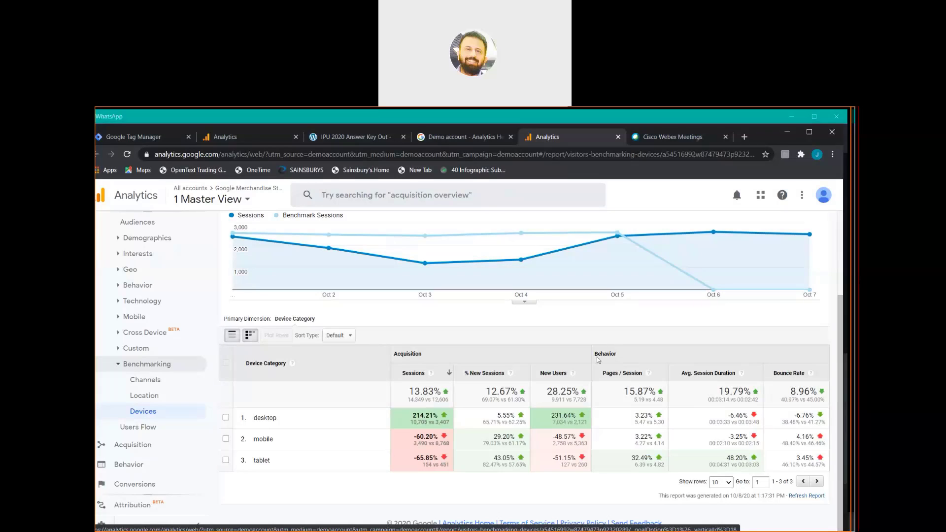
Switch to the Audience Users Flow report.
left_click(167, 431)
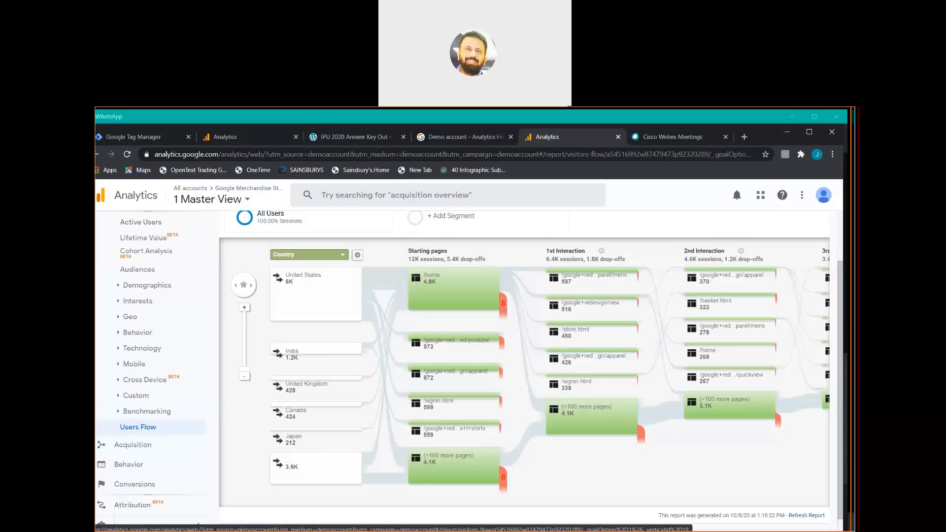
left_click(475, 122)
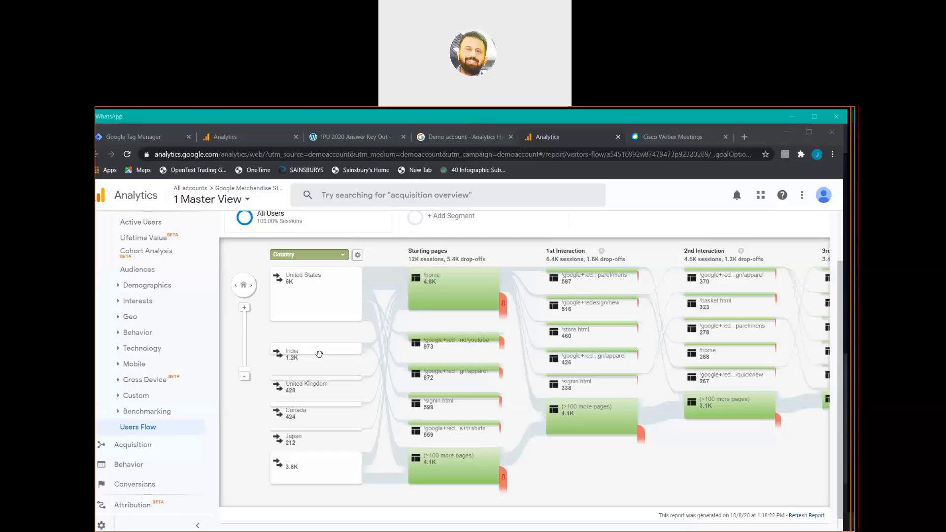
scroll(325, 357, "up", 1)
left_click(331, 364)
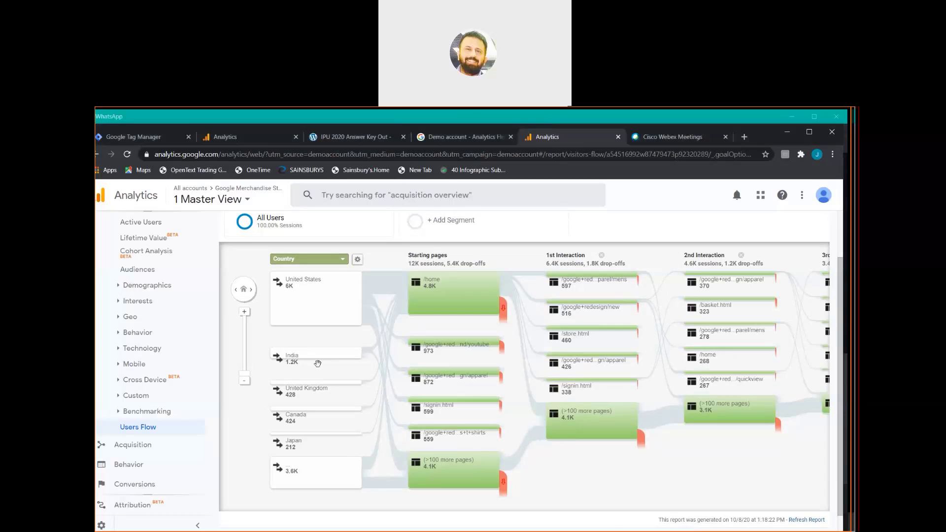
right_click(330, 355)
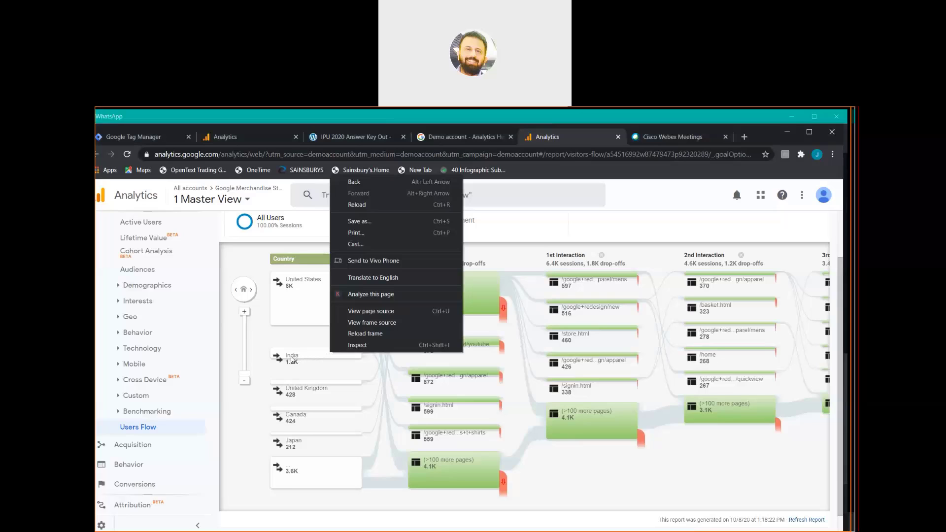
left_click(302, 346)
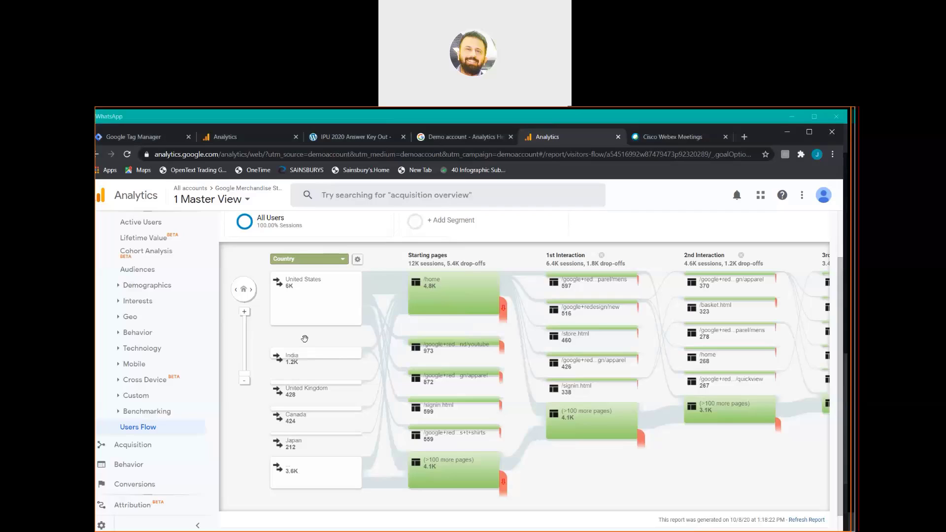
right_click(306, 341)
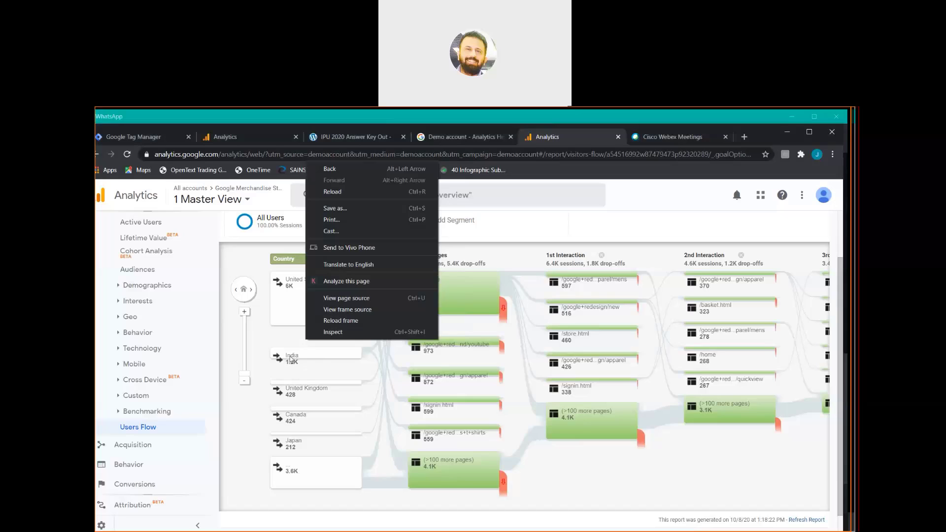
left_click(290, 359)
left_click(291, 359)
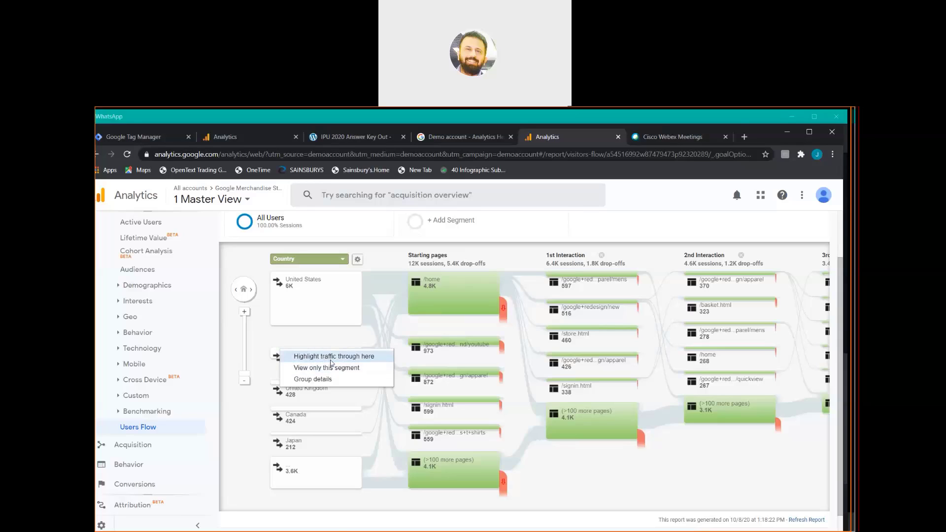
left_click(330, 357)
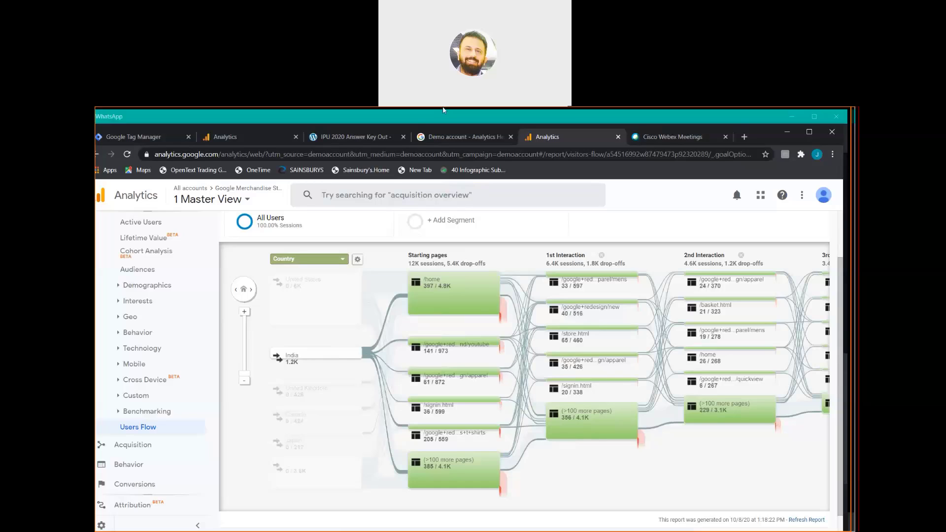
mouse_move(456, 257)
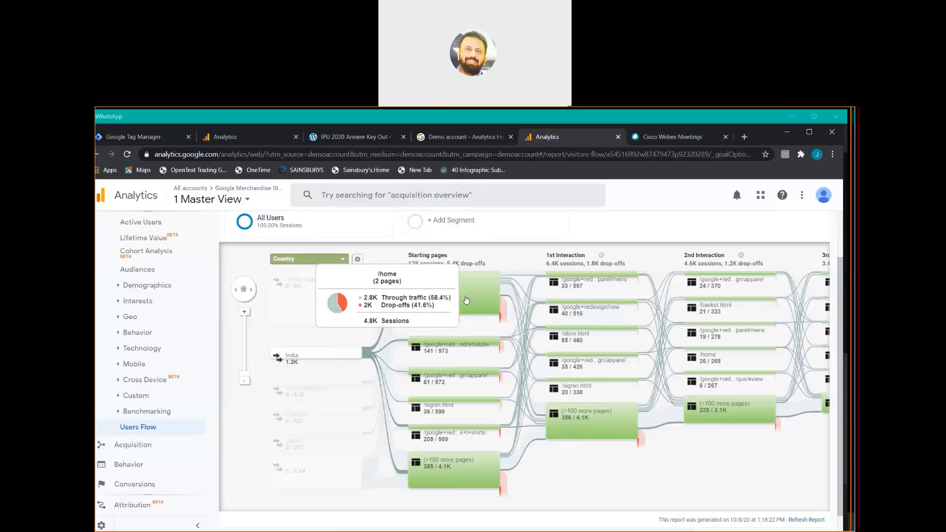
mouse_move(440, 350)
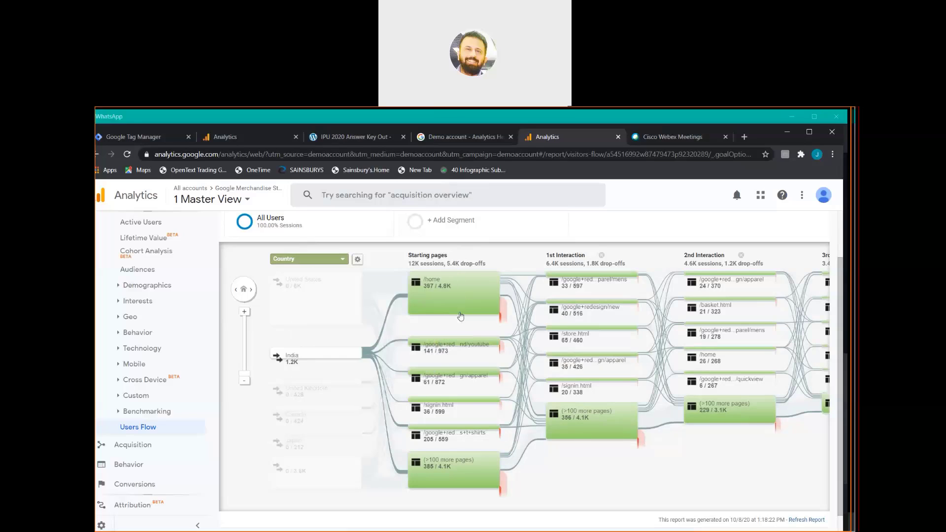
Zoom the Users Flow diagram in twice and scroll down to India and /store.html.
mouse_move(475, 442)
left_click(244, 312)
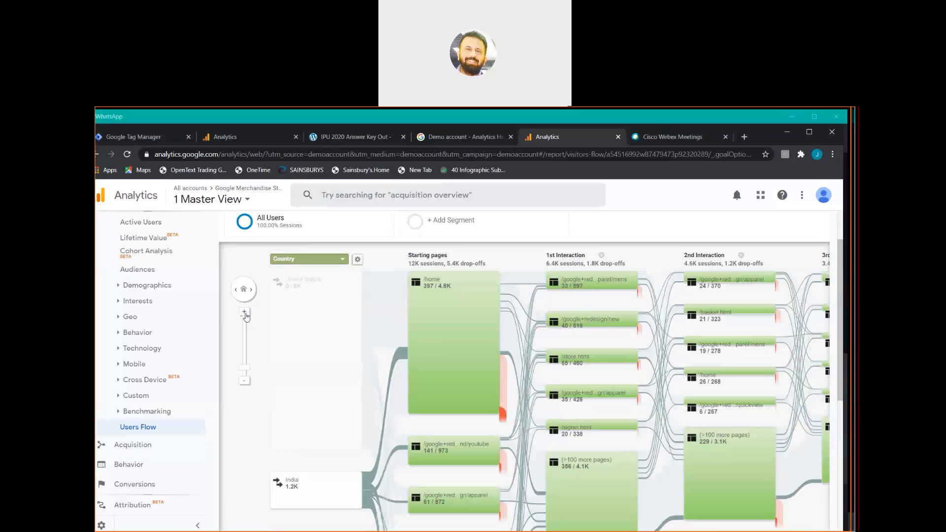
left_click(244, 312)
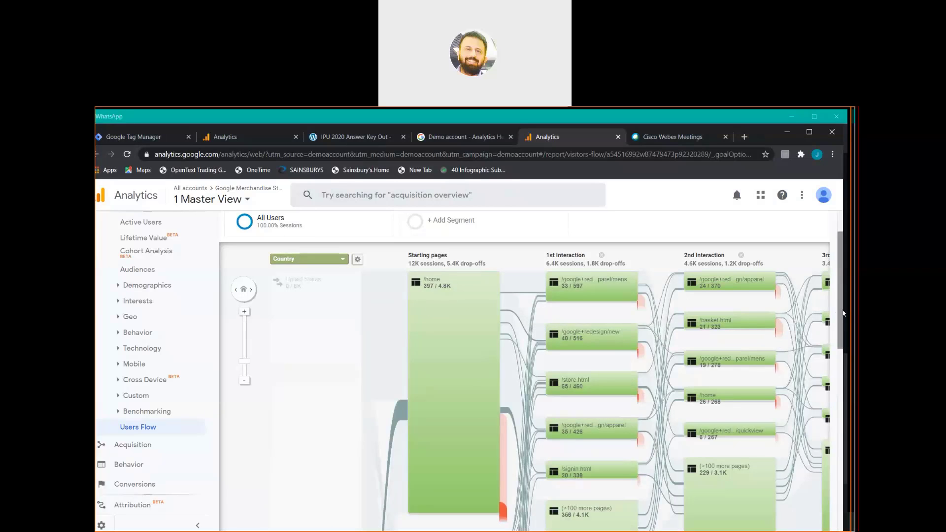
left_click_drag(841, 313, 832, 366)
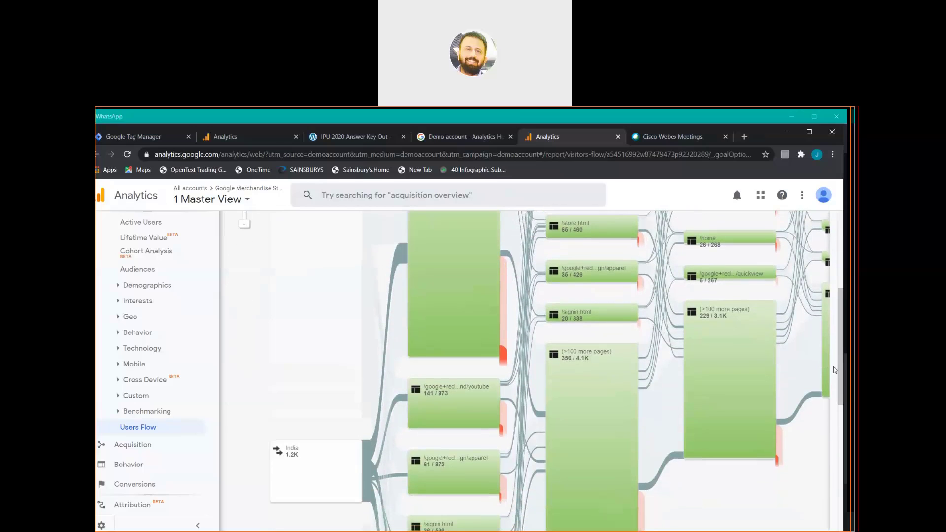
Highlight /home's traffic in Users Flow: 2K of 4.8K sessions, 729 United States, 228 India.
mouse_move(575, 346)
mouse_move(503, 360)
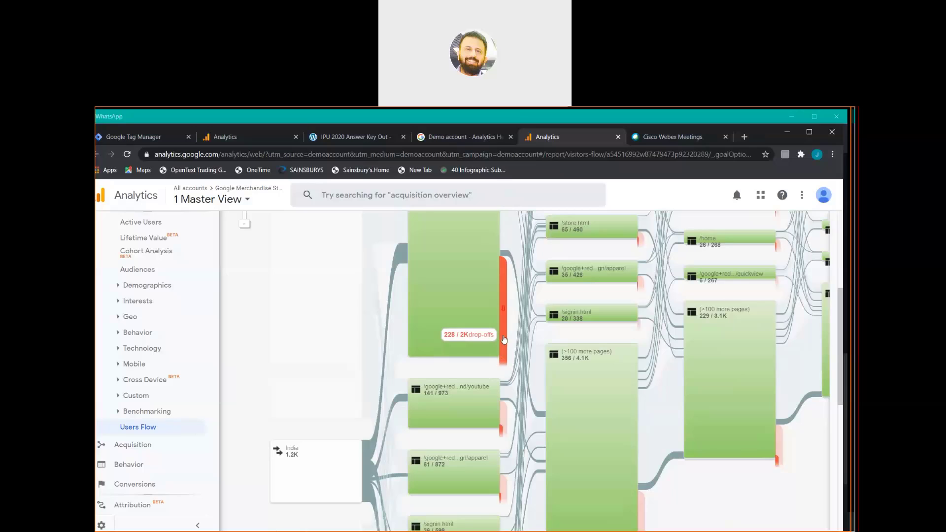
left_click(469, 116)
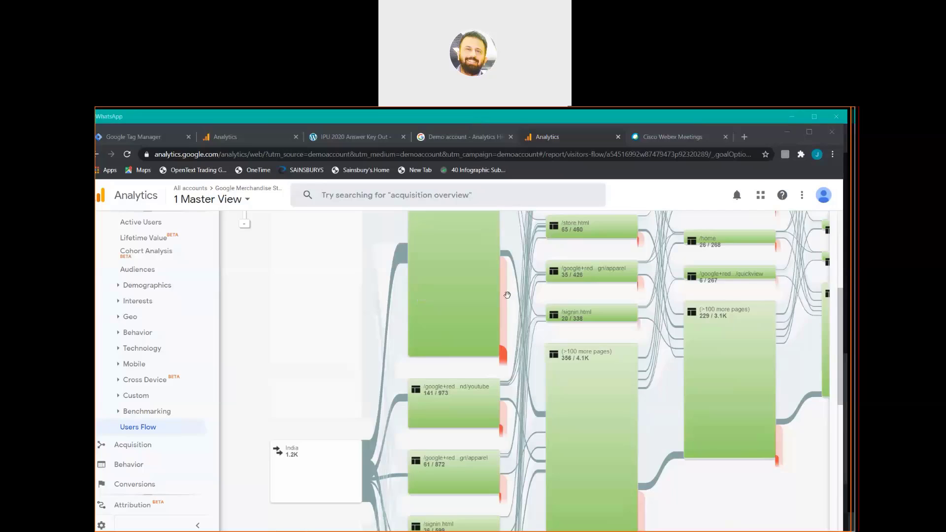
mouse_move(504, 298)
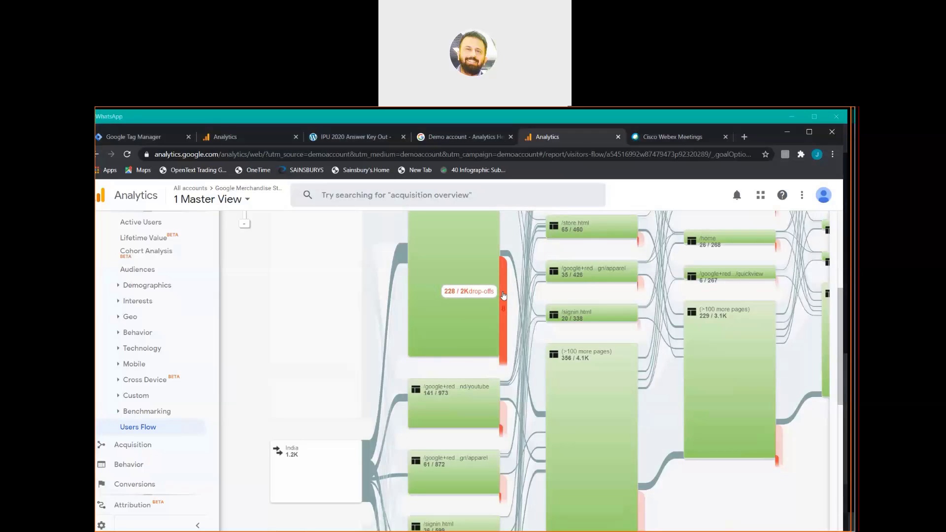
left_click(503, 294)
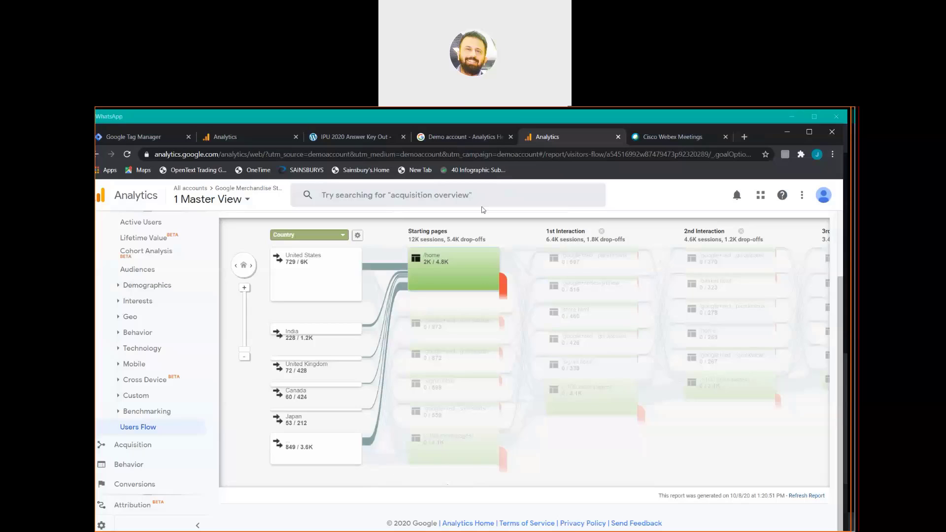
left_click(480, 123)
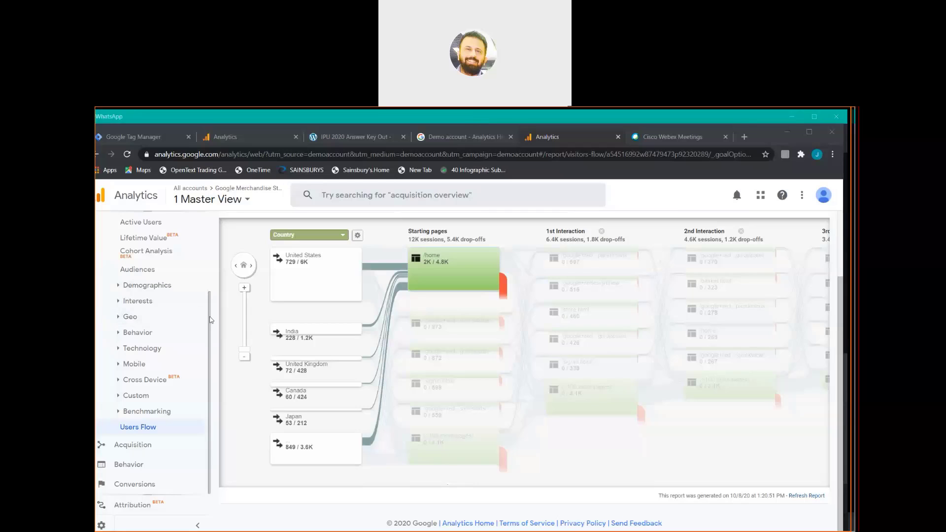
left_click_drag(209, 320, 221, 226)
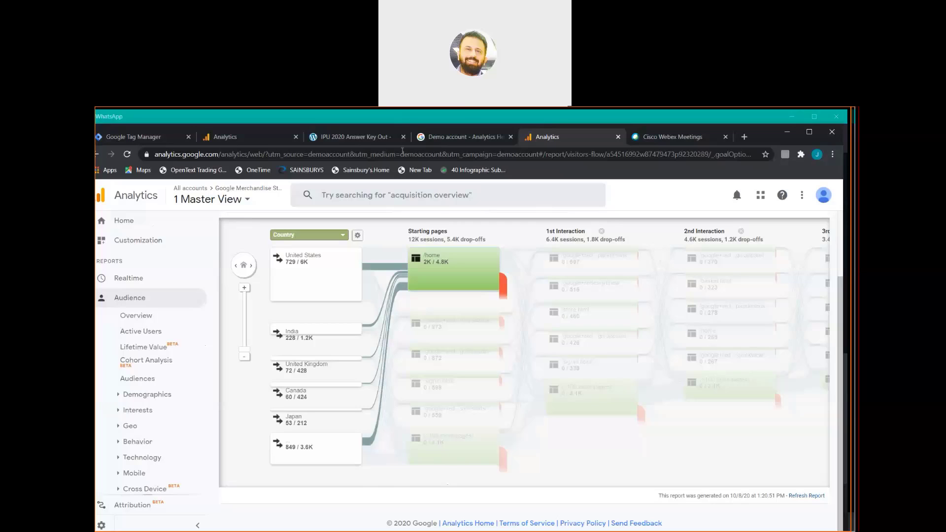
left_click(476, 121)
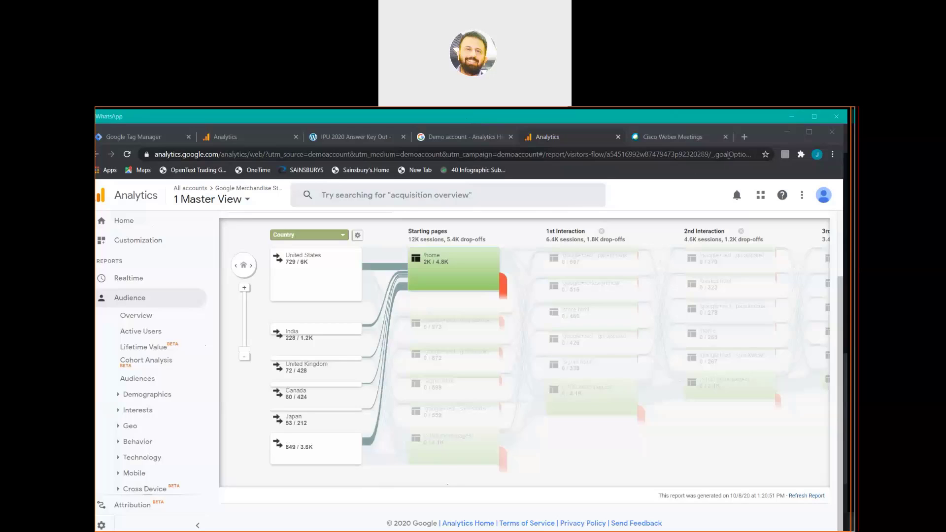
Load mailchimp.com in a new Chrome tab.
left_click(745, 137)
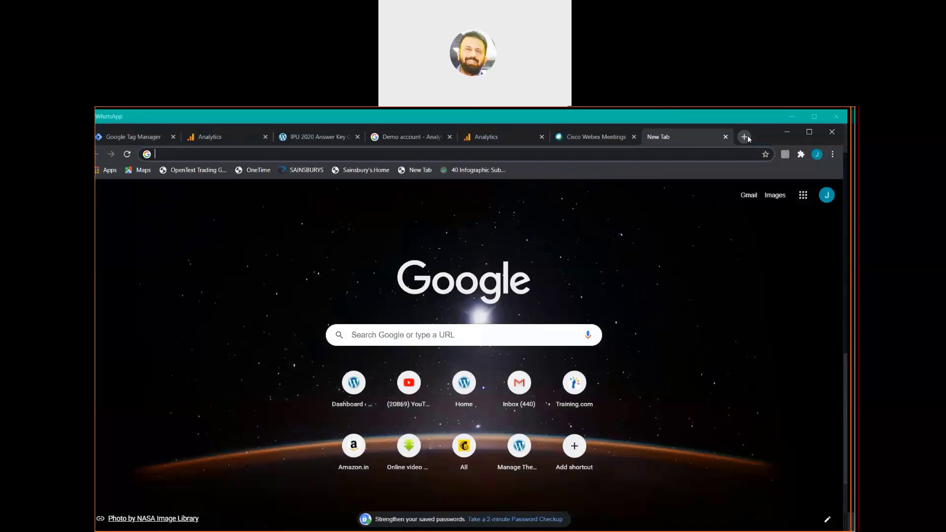
type("mailchim")
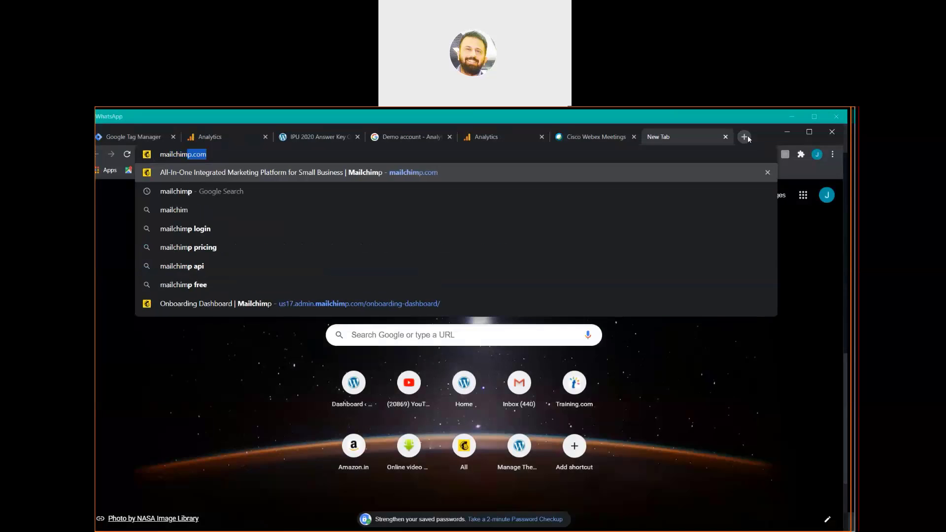
type("p")
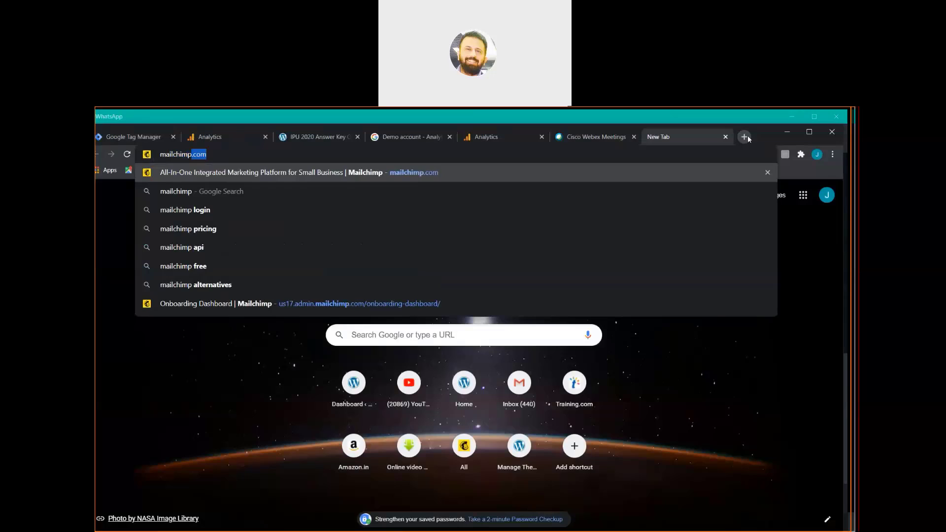
key("Return")
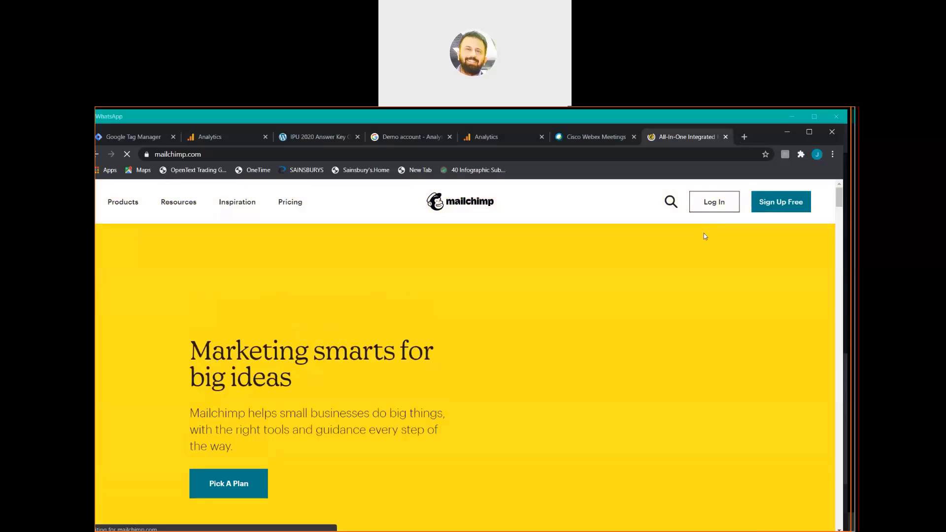
Log in to Mailchimp with the filled-in account username and password.
left_click(714, 204)
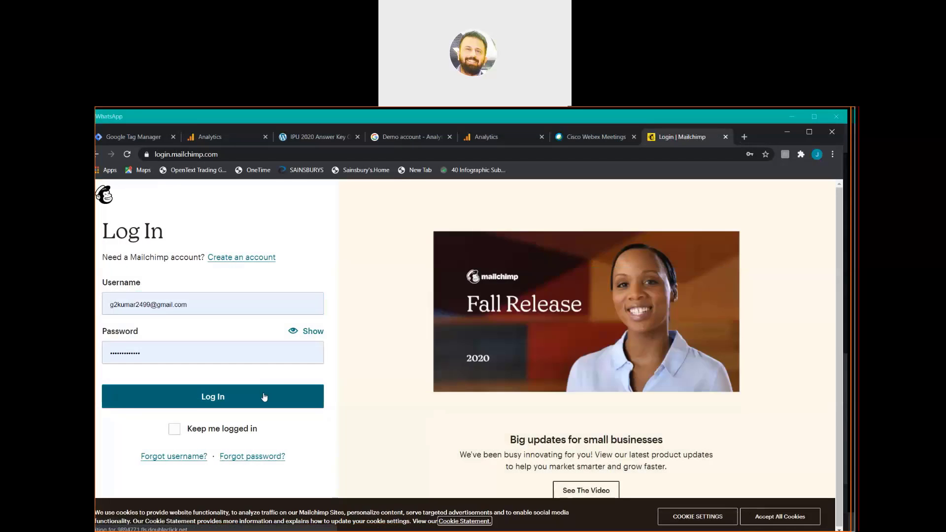
left_click(264, 397)
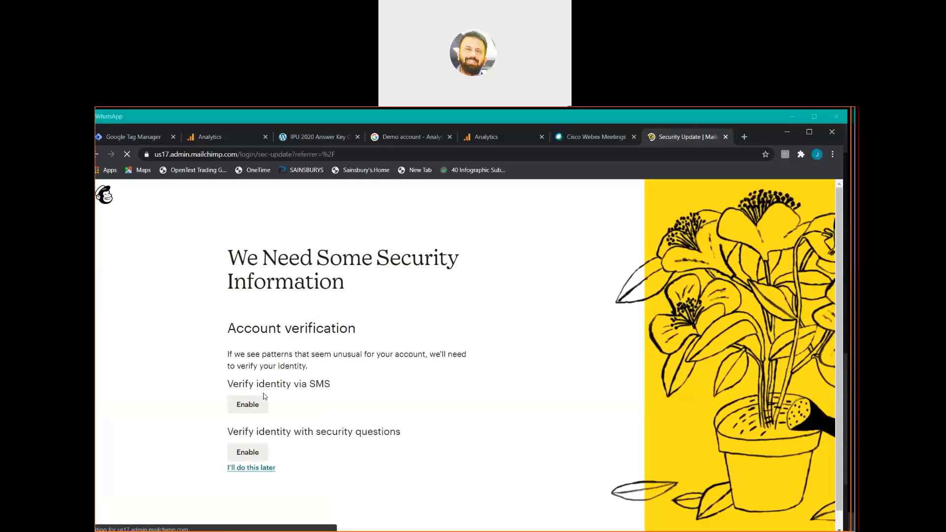
Defer account verification with 'I'll do this later' and close the new-navigation welcome tip.
left_click(251, 471)
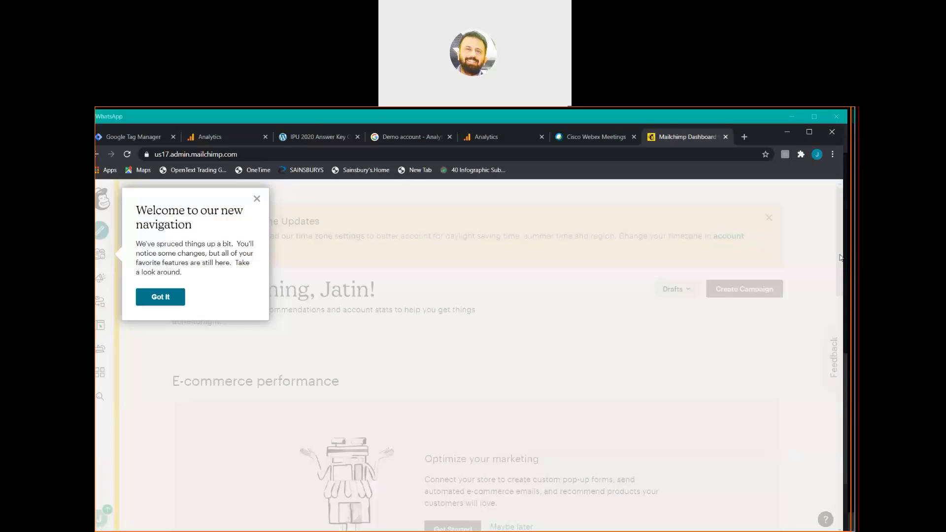
left_click(256, 200)
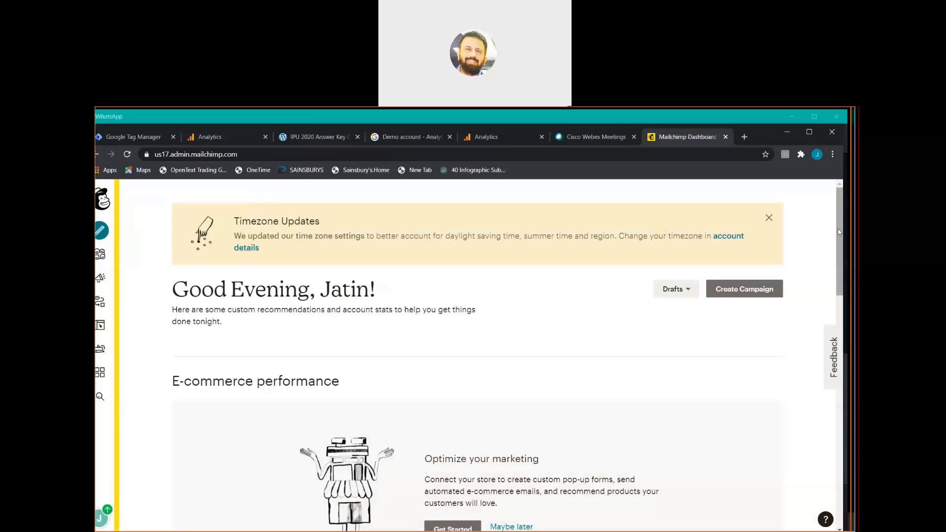
mouse_move(839, 232)
left_mouse_down()
mouse_move(838, 308)
mouse_move(839, 219)
left_mouse_up()
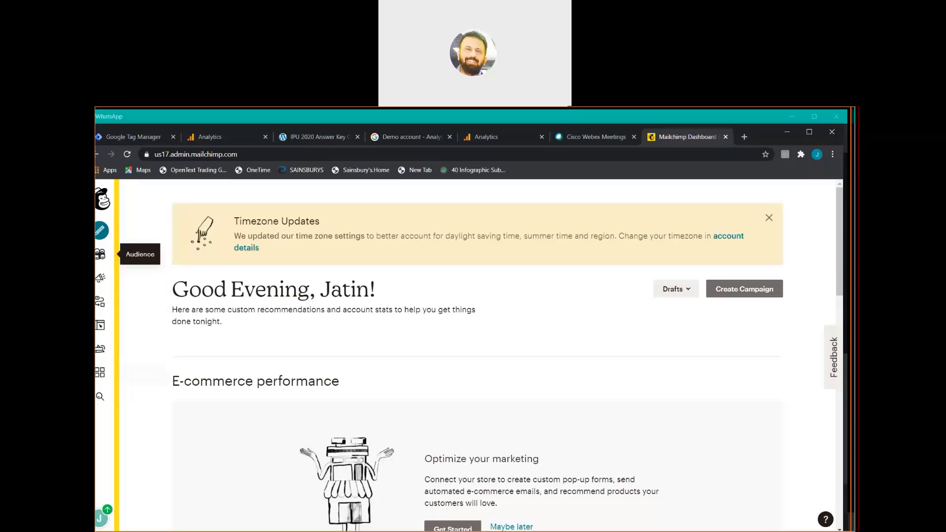
Go to Audience > Signup forms and open the Form builder for The educational Guru.
left_click(100, 255)
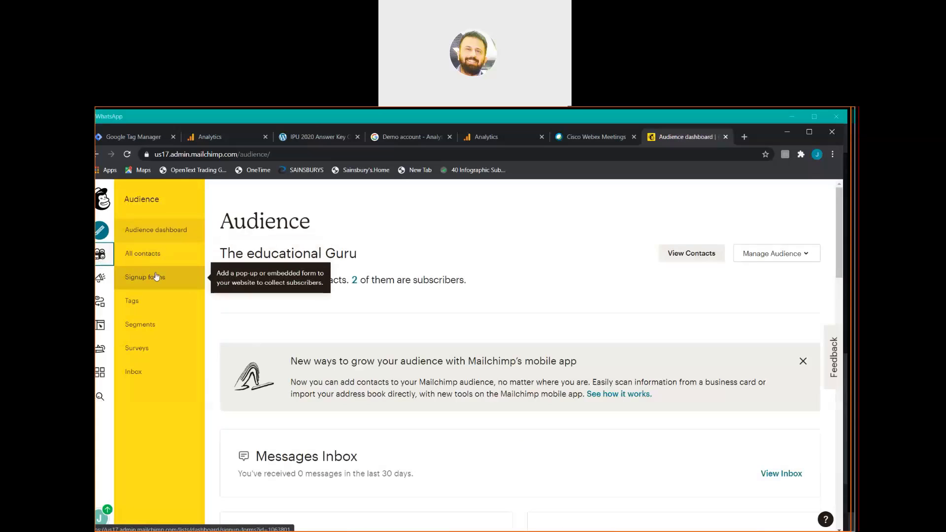
left_click(172, 278)
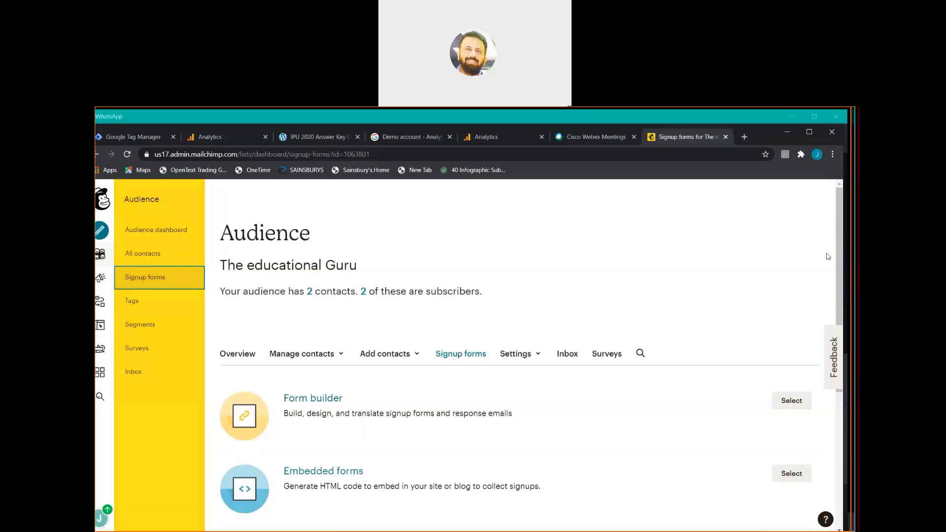
scroll(459, 325, "down", 1)
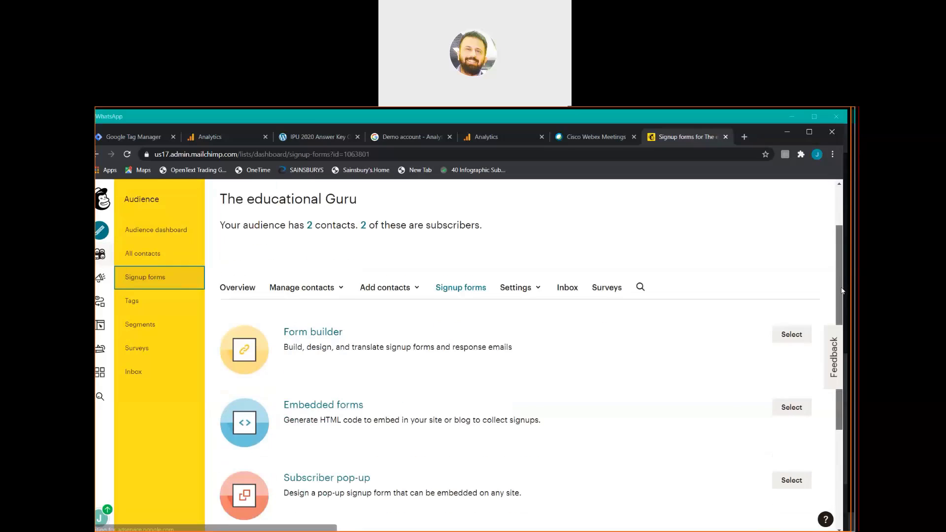
left_click(324, 333)
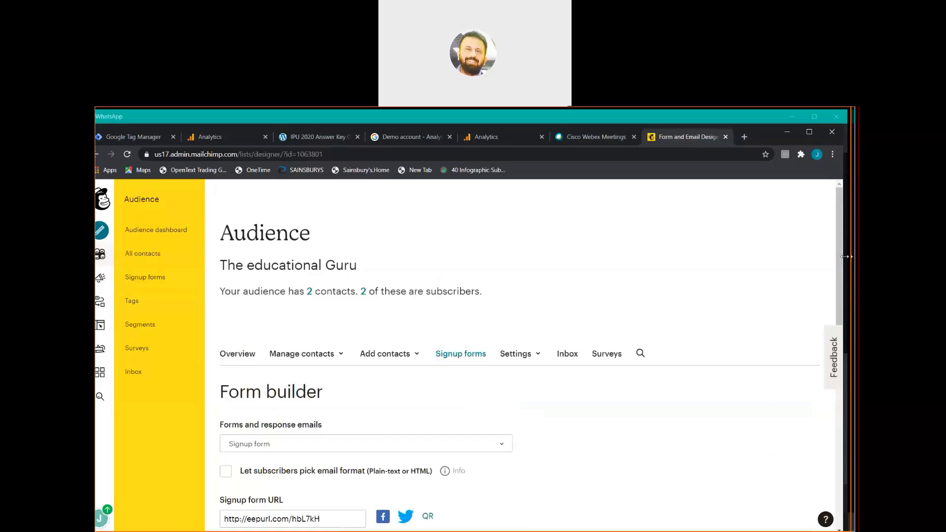
scroll(843, 277, "down", 1)
left_click_drag(843, 276, 848, 431)
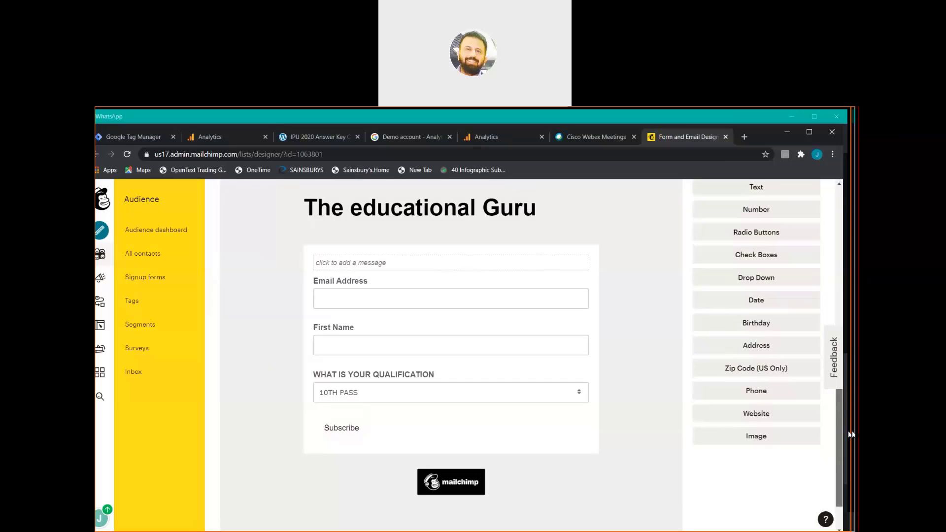
left_click_drag(850, 433, 842, 341)
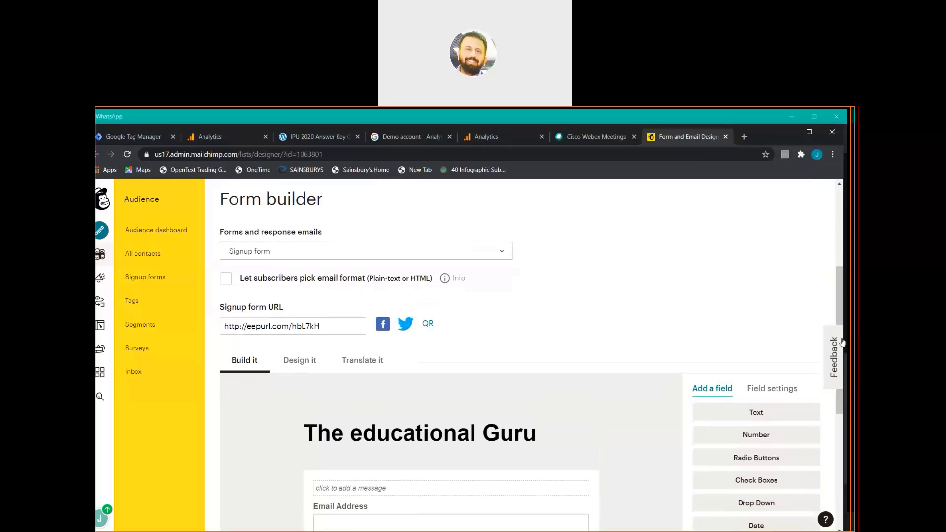
Switch the form builder to the Confirmation thank you page, then start a new Chrome tab.
left_click(503, 254)
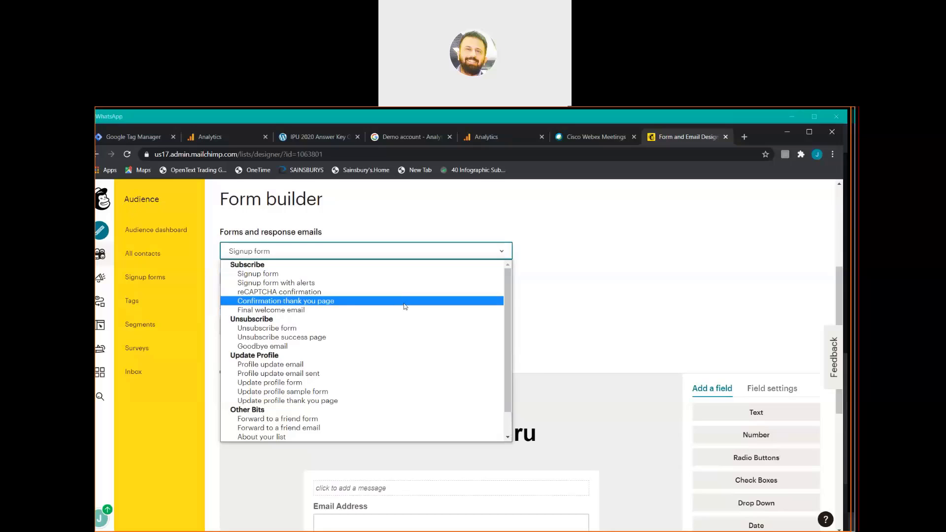
left_click(405, 306)
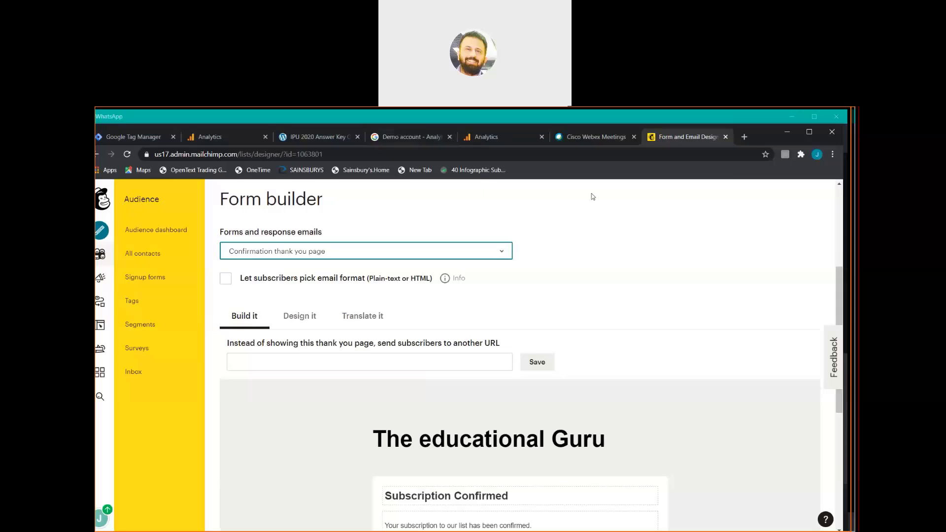
left_click(743, 137)
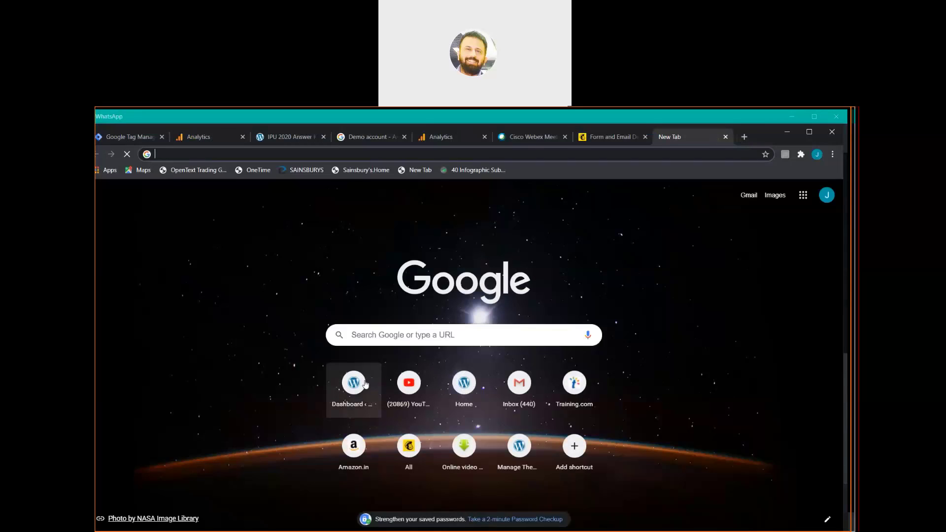
Open the WordPress admin login page for theeducationalguru.com from the Dashboard shortcut.
left_click(365, 384)
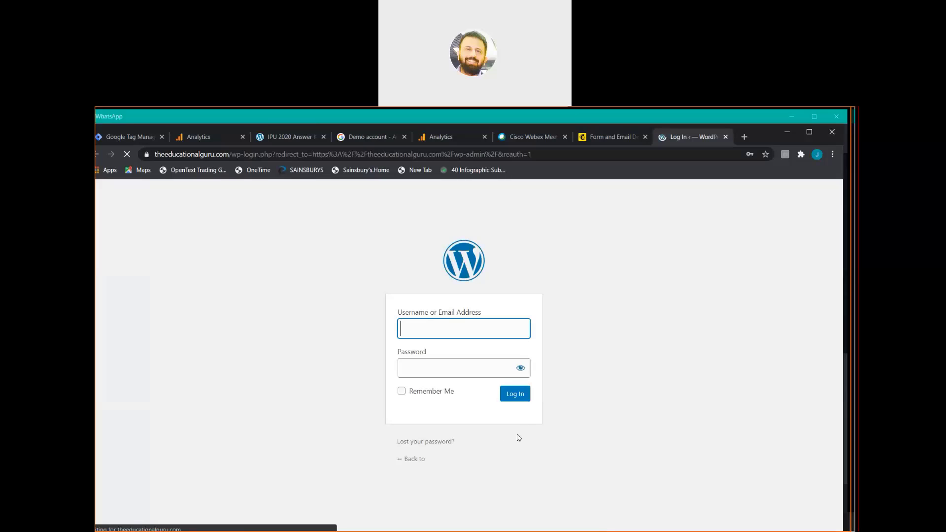
Log in to the theeducationalguru.com WordPress admin and browse the Dashboard sidebar menus.
left_click(521, 399)
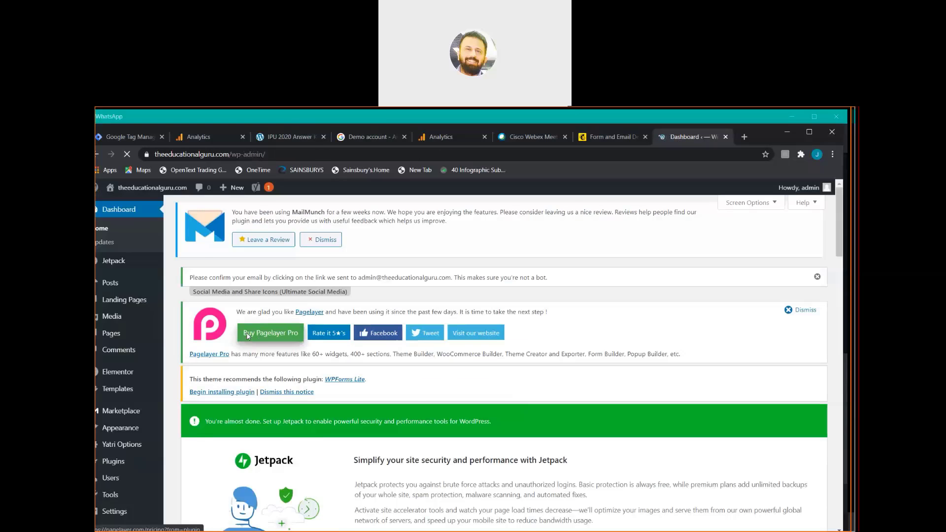
scroll(152, 329, "down", 5)
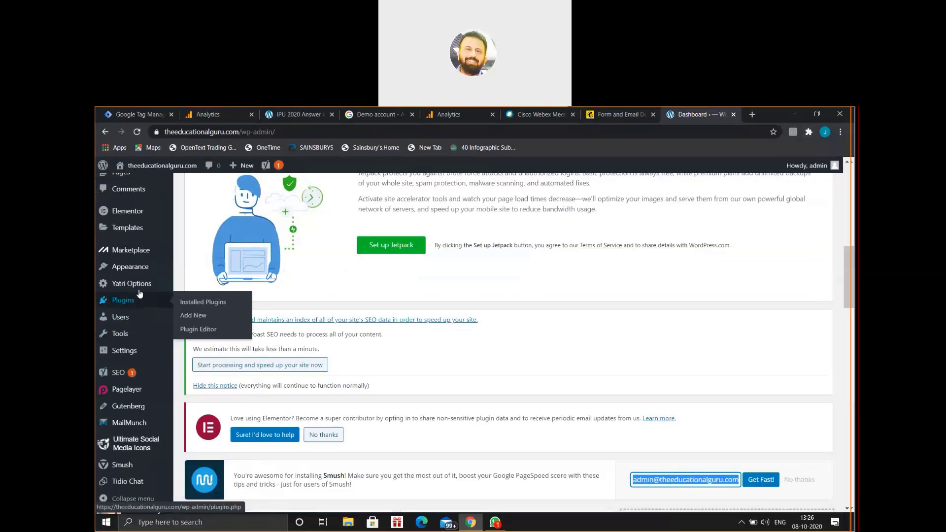
mouse_move(148, 279)
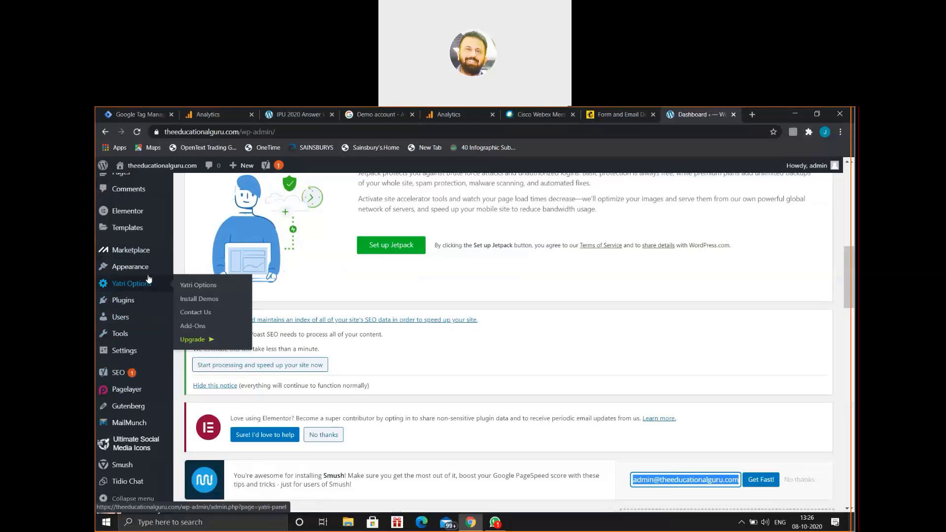
key("Up")
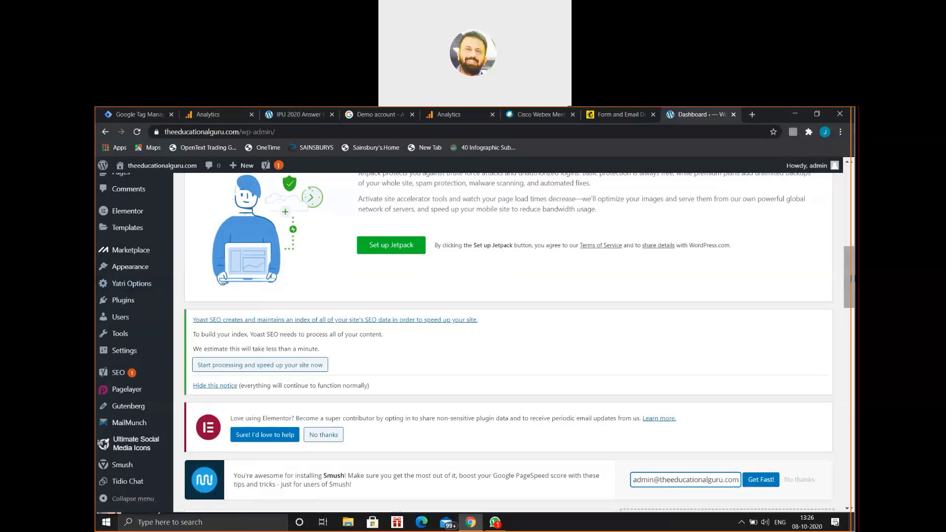
left_click_drag(853, 279, 852, 203)
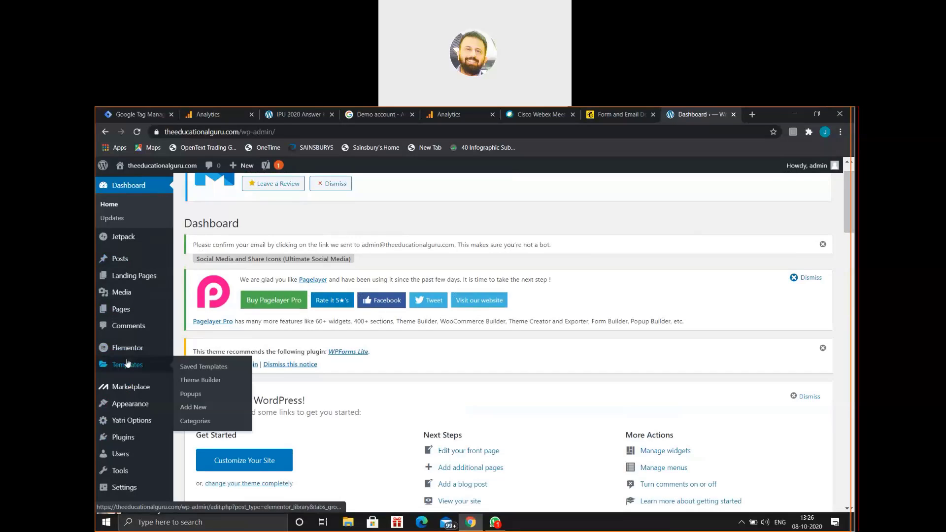
mouse_move(145, 309)
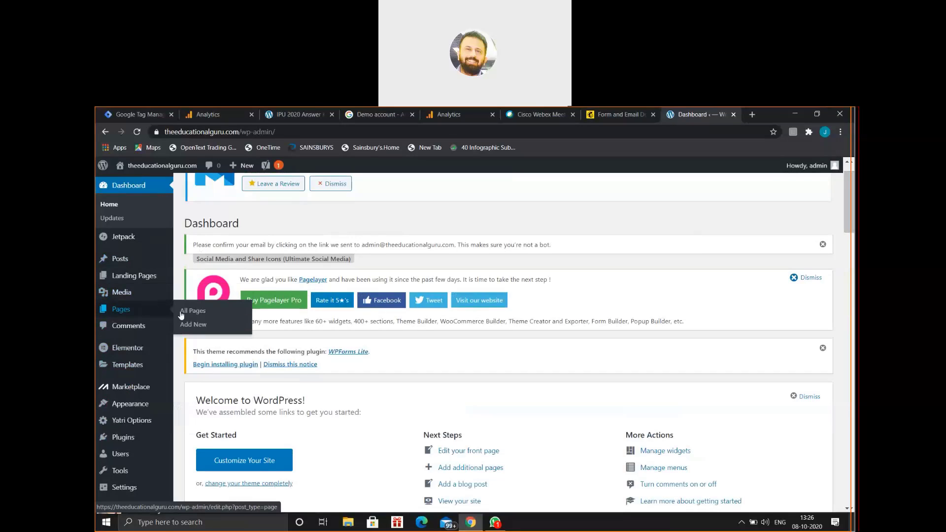
Create a new WordPress page and type the title 'thank you'.
left_click(193, 325)
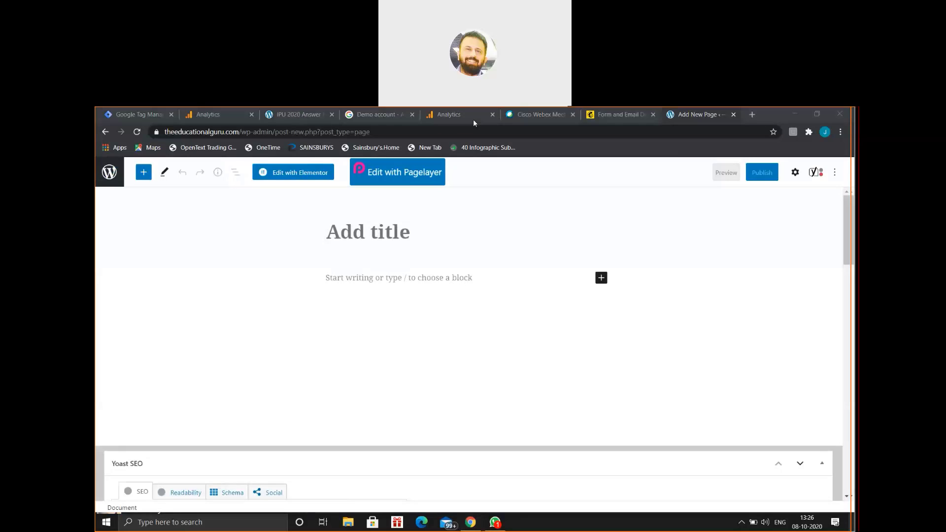
left_click(409, 239)
type("tha")
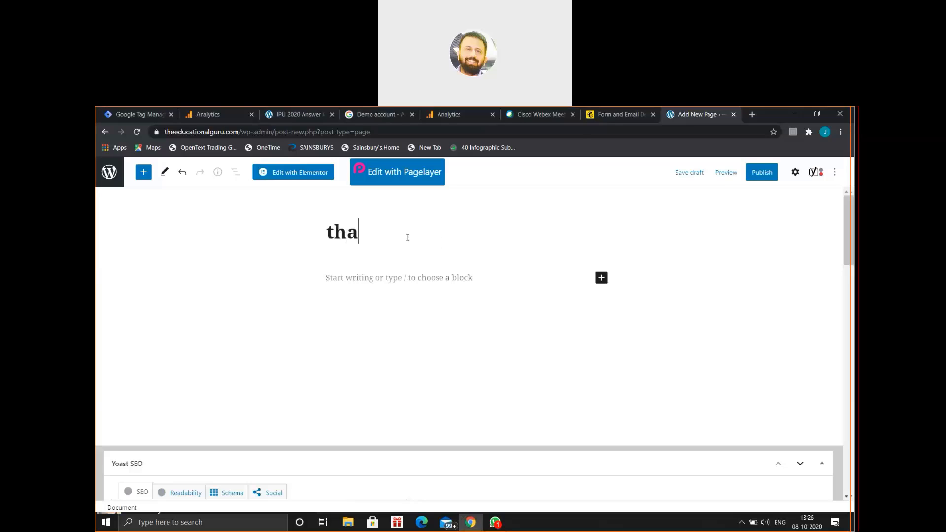
type("nk you")
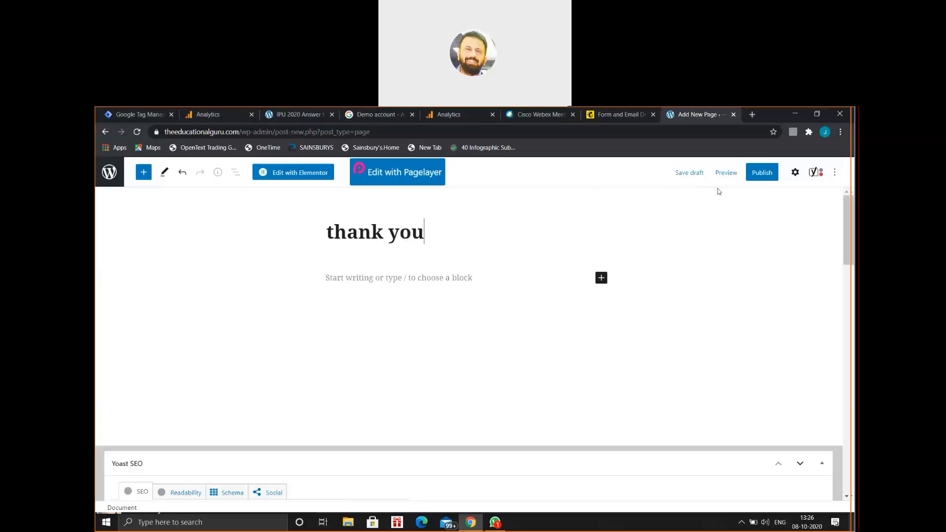
Publish the 'thank you' page, confirming in the pre-publish panel.
left_click(753, 178)
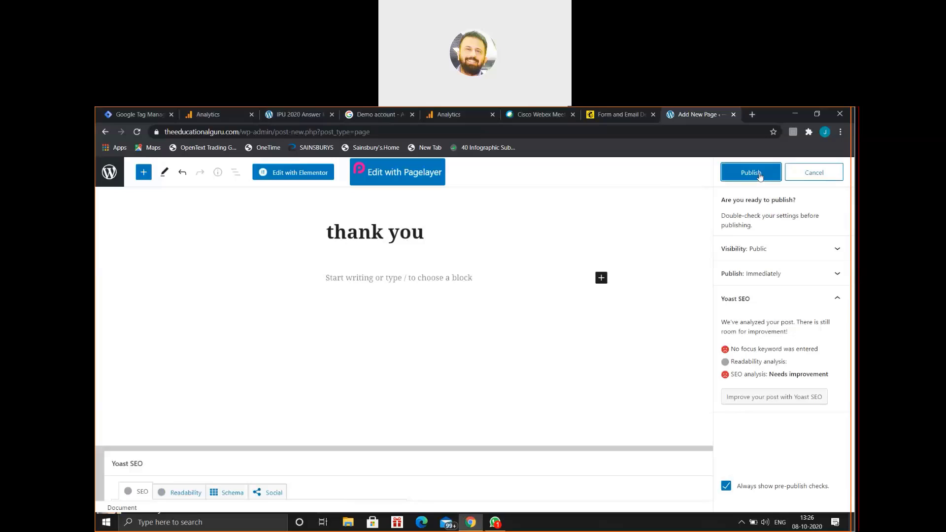
left_click(760, 177)
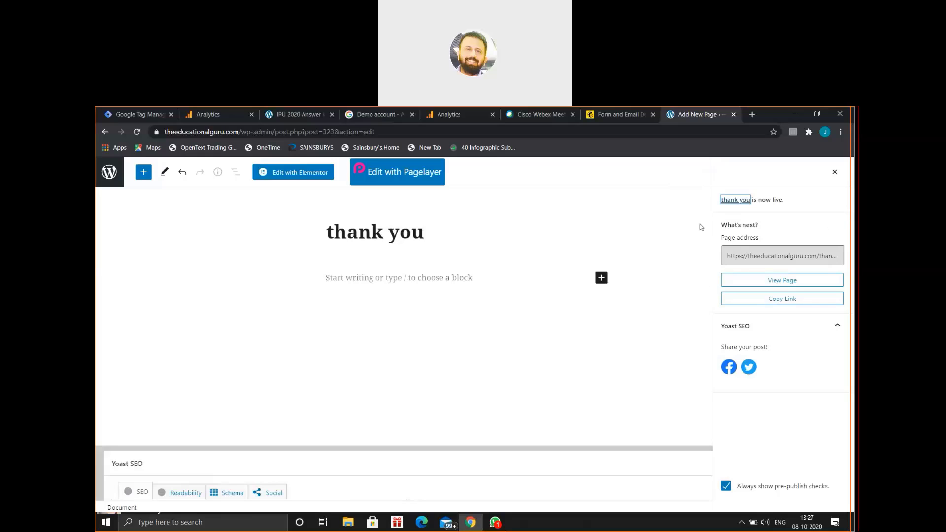
left_click(816, 114)
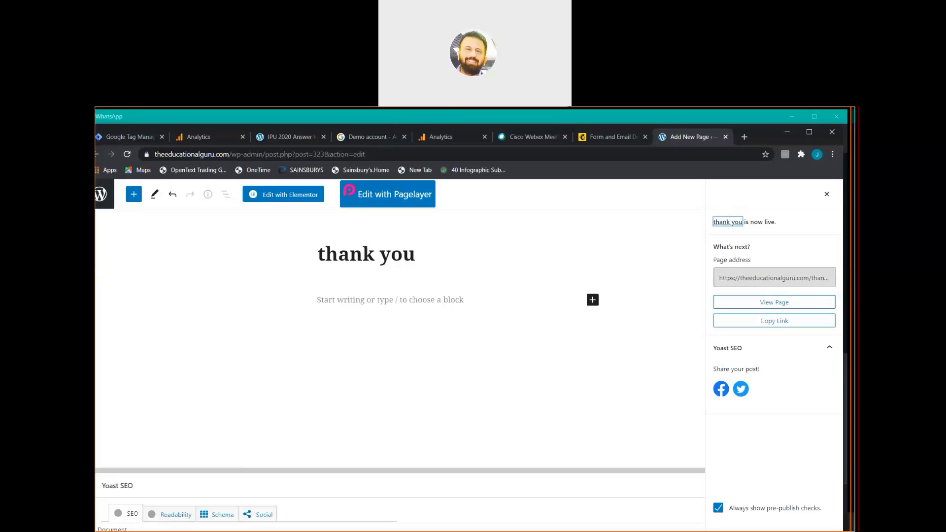
left_click(657, 224)
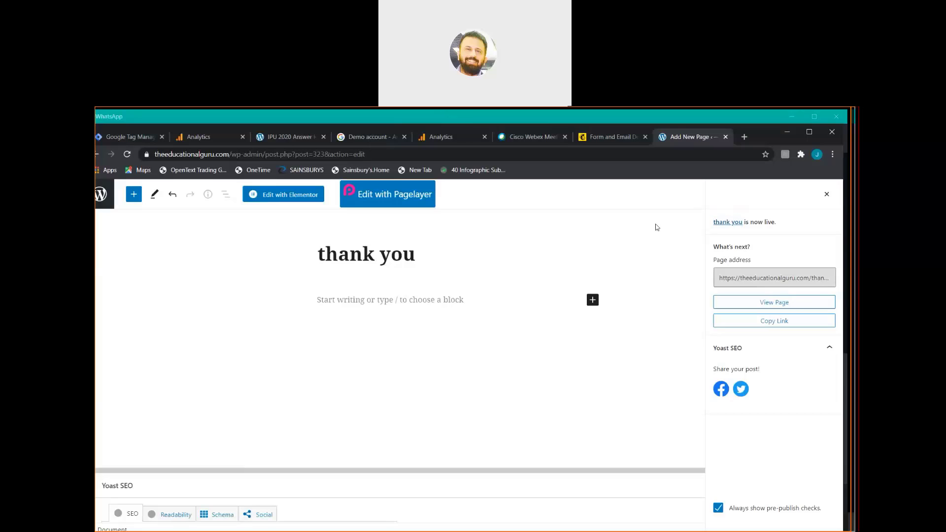
Check the published page's URL and copy its link.
left_click(388, 156)
left_click(389, 156)
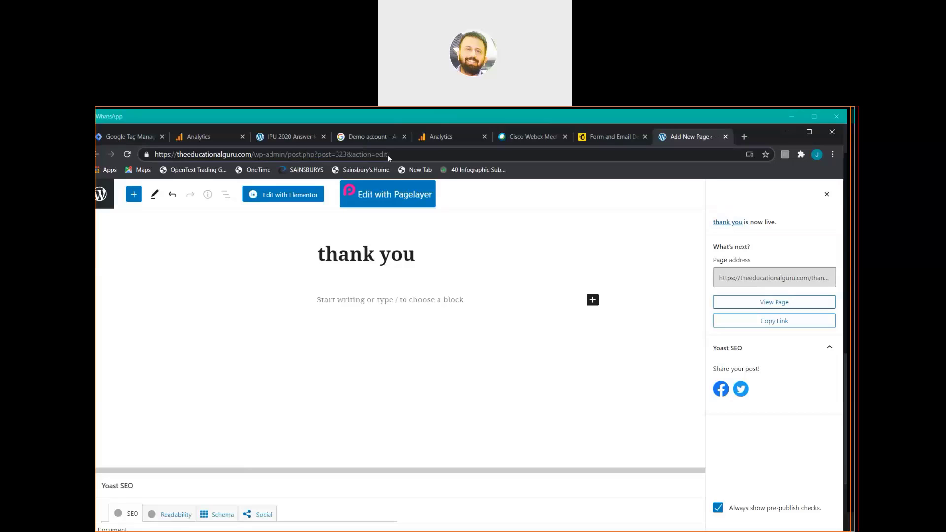
mouse_move(397, 154)
left_mouse_down()
mouse_move(318, 156)
mouse_move(382, 155)
left_mouse_up()
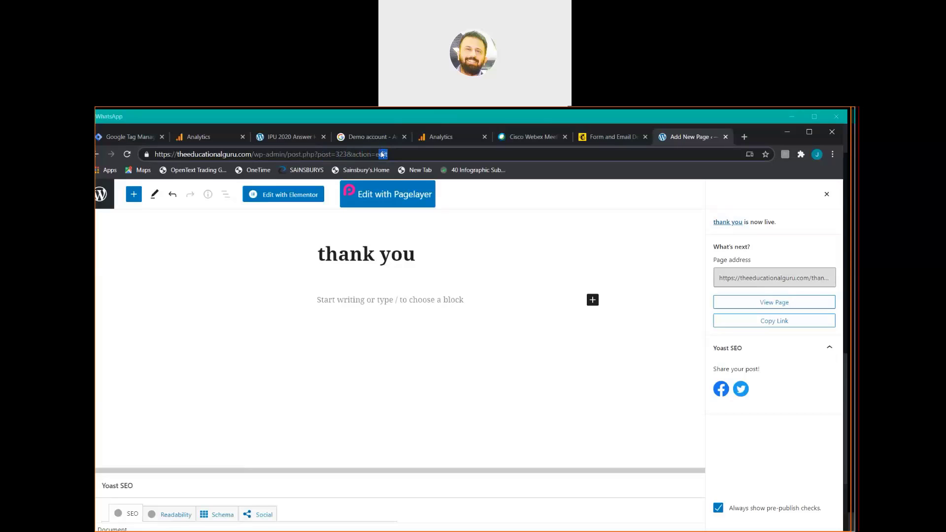
left_click(417, 154)
left_click(749, 321)
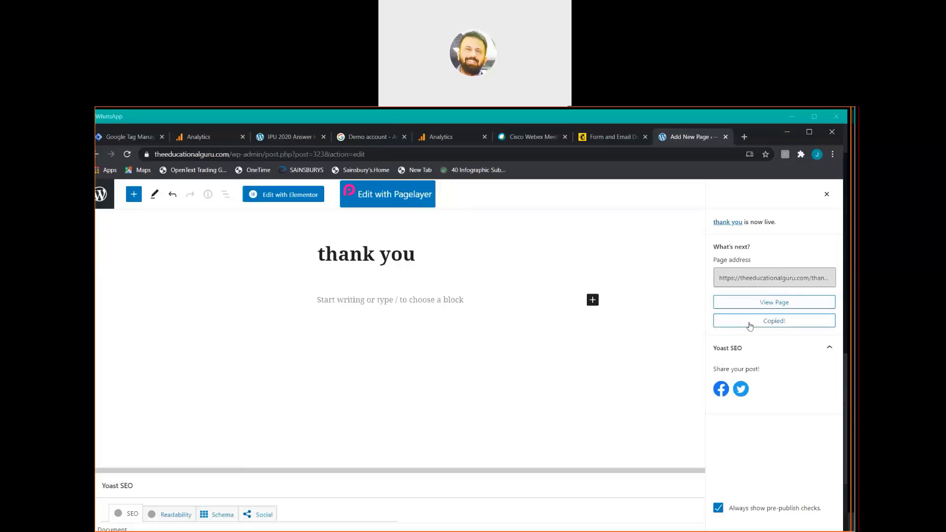
left_click(612, 138)
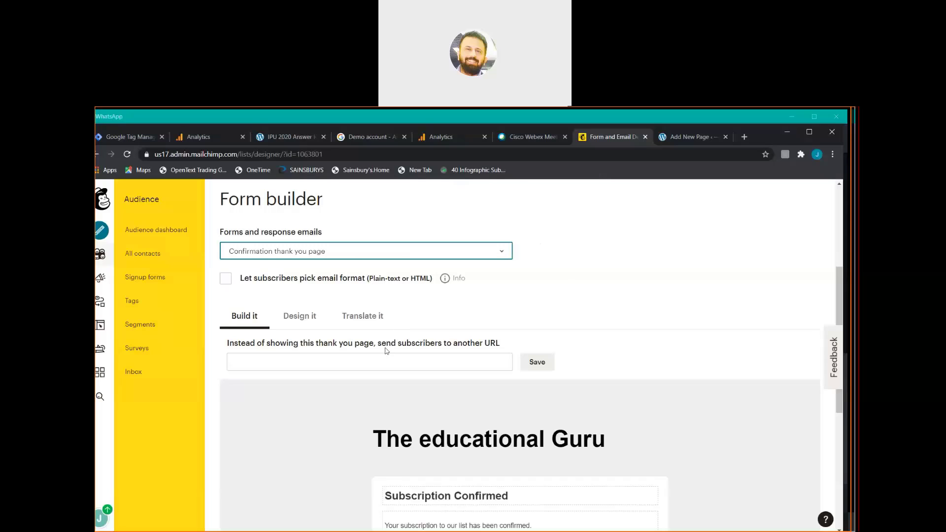
left_click(374, 361)
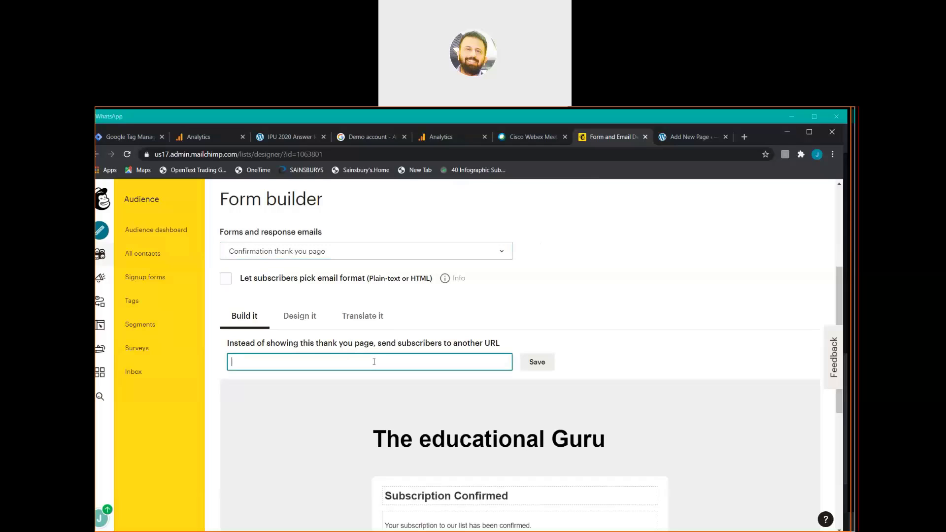
key("ctrl+v")
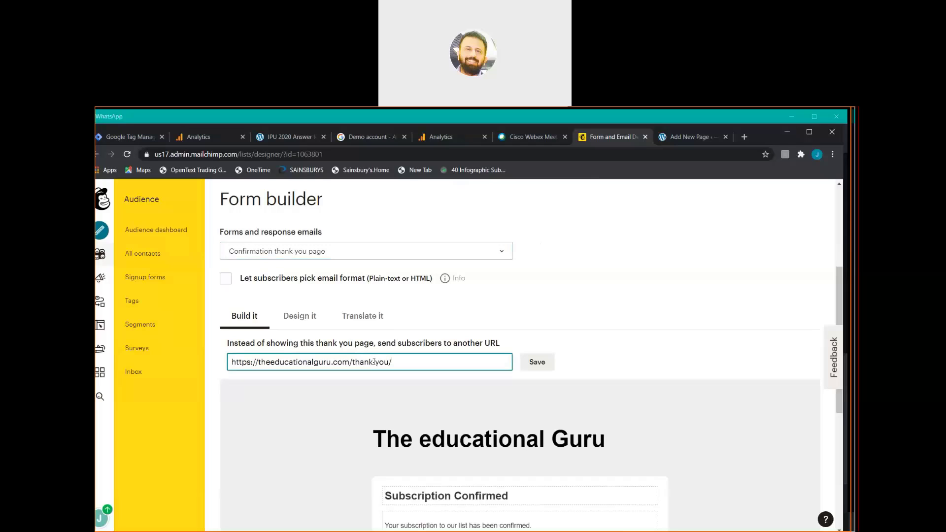
left_click(374, 362)
type("-")
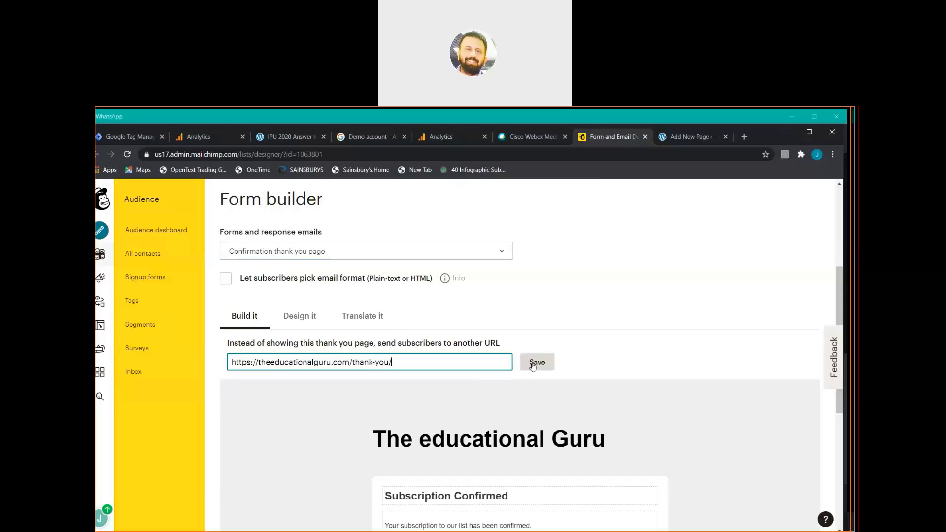
left_click(533, 363)
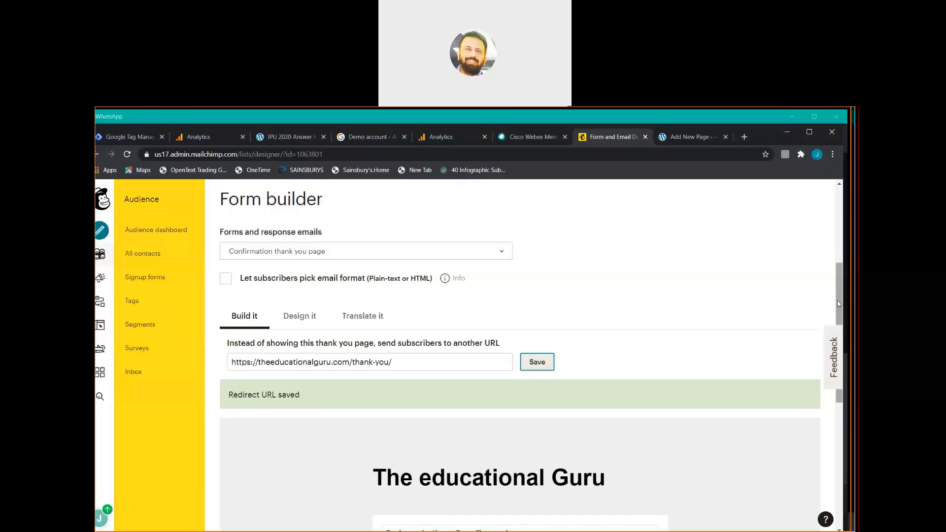
left_click_drag(839, 303, 852, 393)
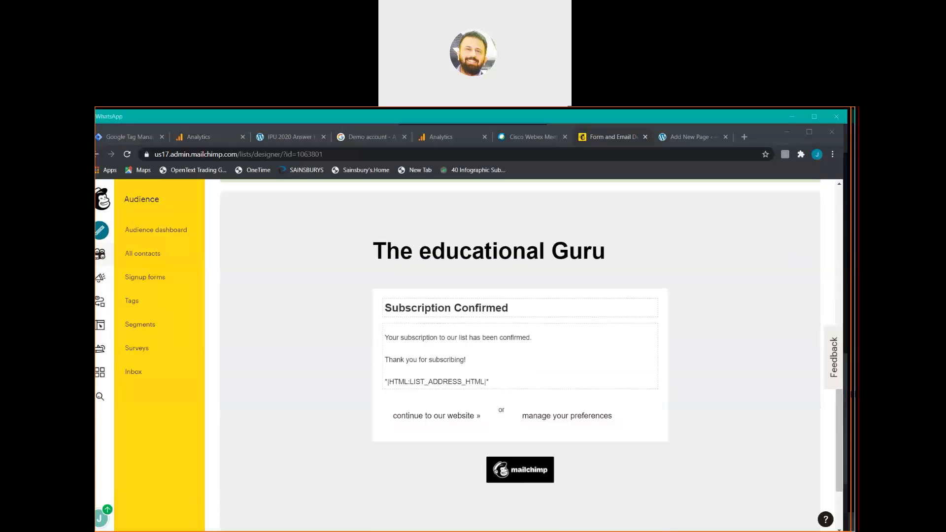
left_click_drag(839, 412, 840, 290)
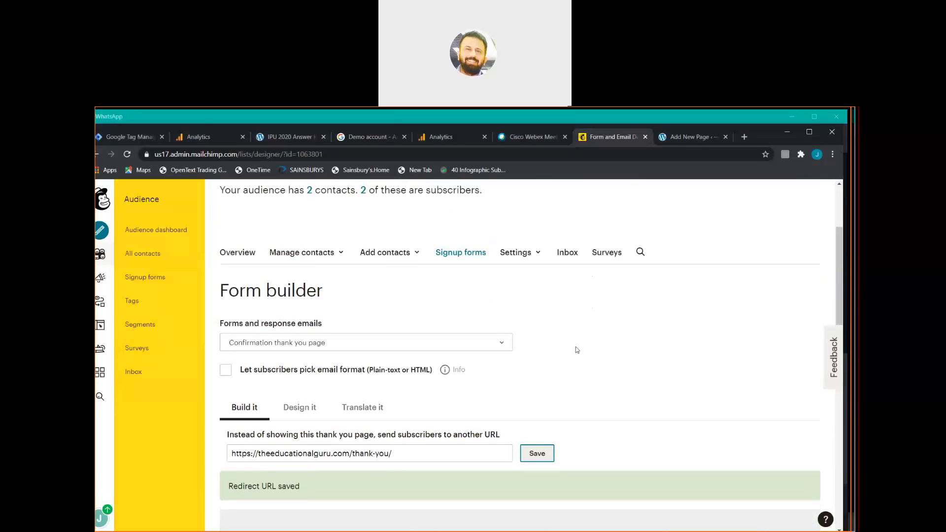
left_click(503, 344)
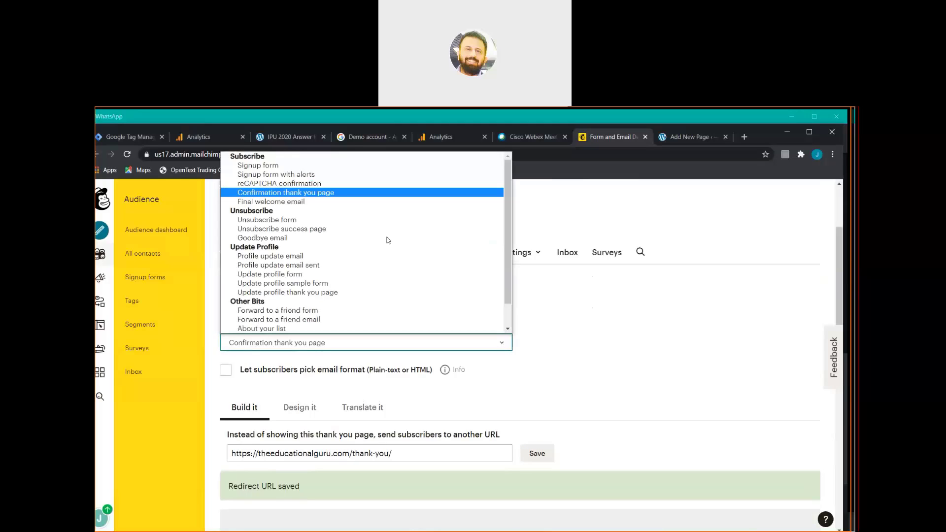
left_click(333, 171)
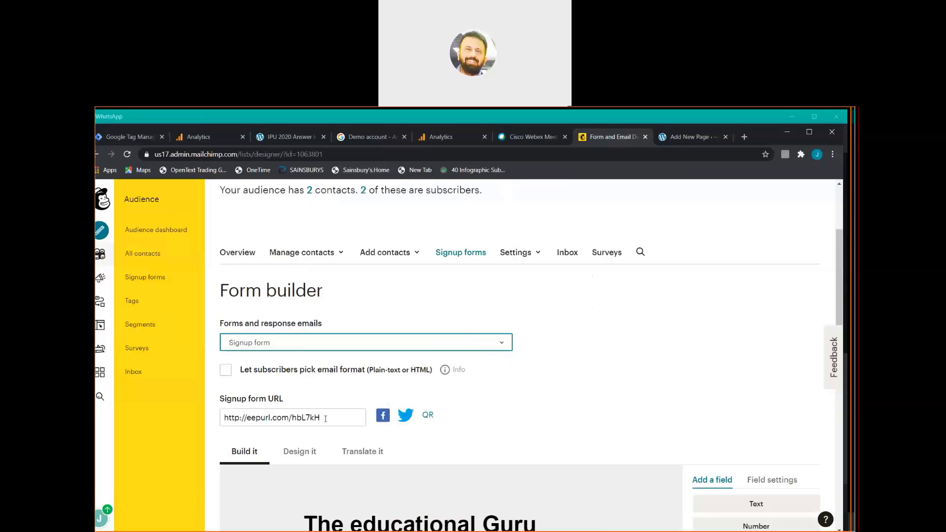
left_click(325, 419)
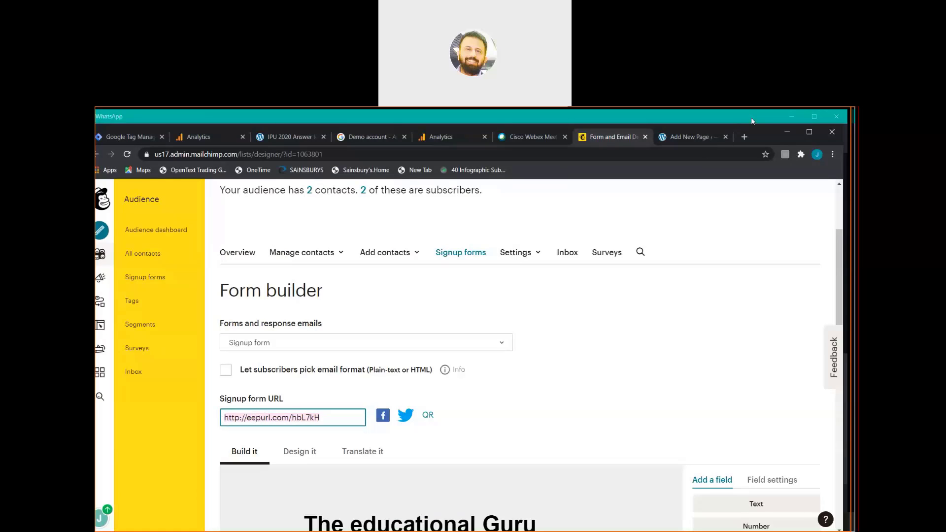
left_click(743, 137)
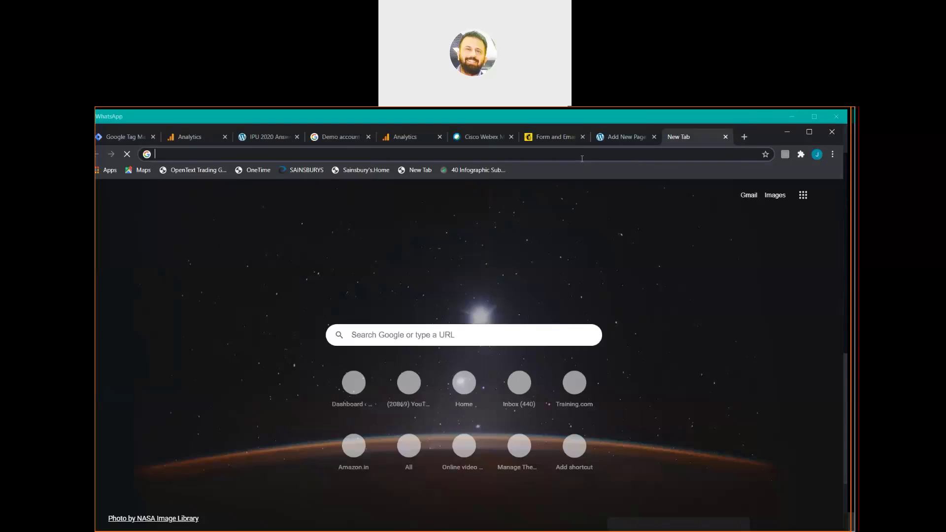
left_click(582, 158)
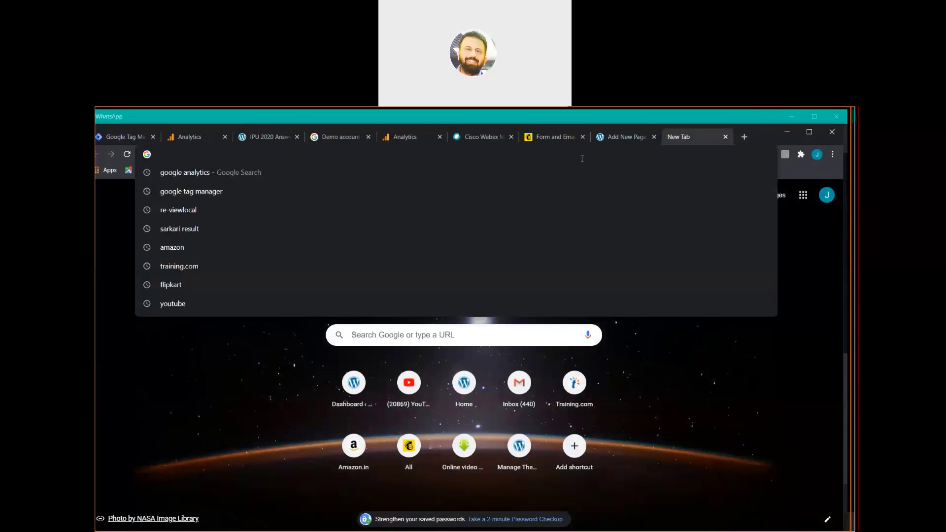
type("http://eepurl.com/hbL7kH")
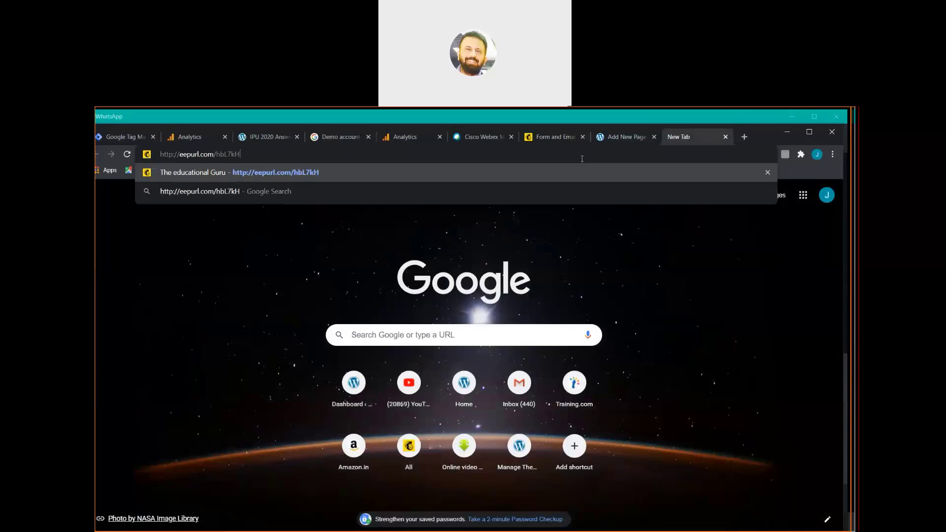
key("Return")
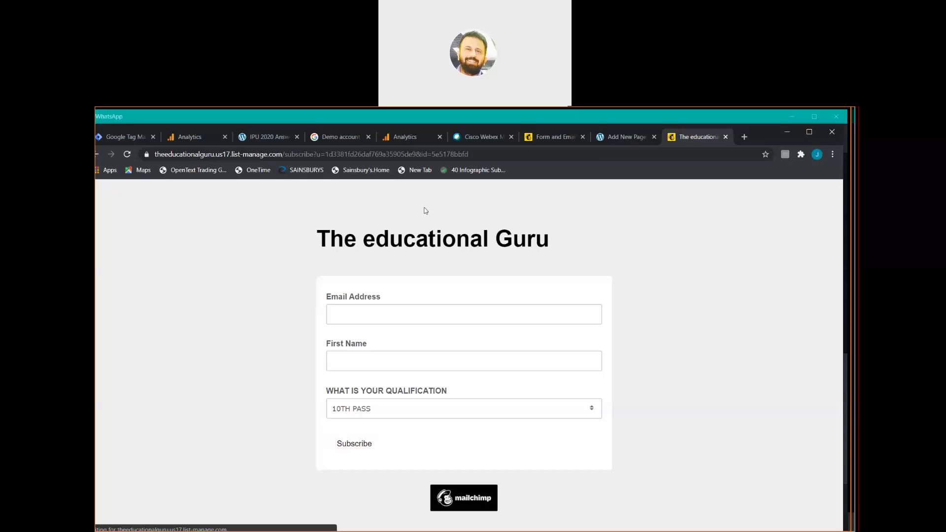
Fill the test form with an email address, a first name and 12TH PASS, then subscribe.
left_click(371, 314)
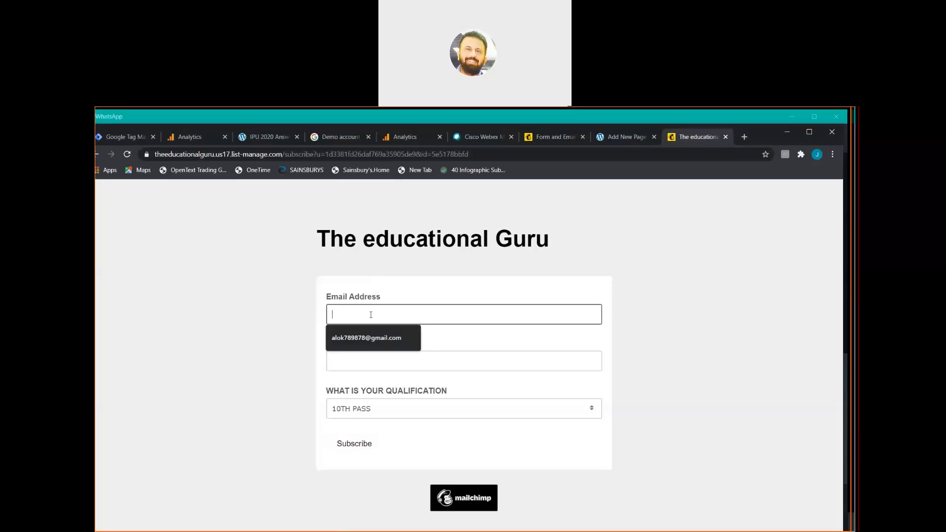
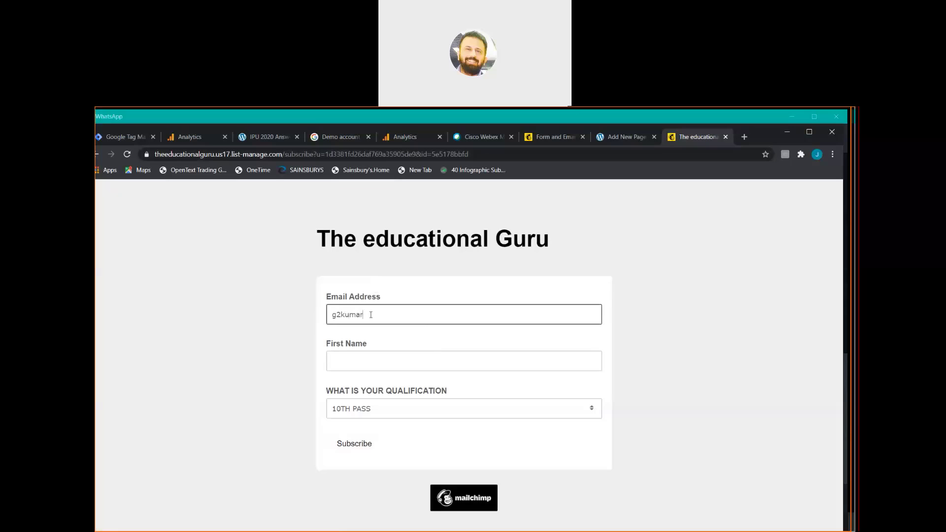
left_click(367, 360)
type("jat")
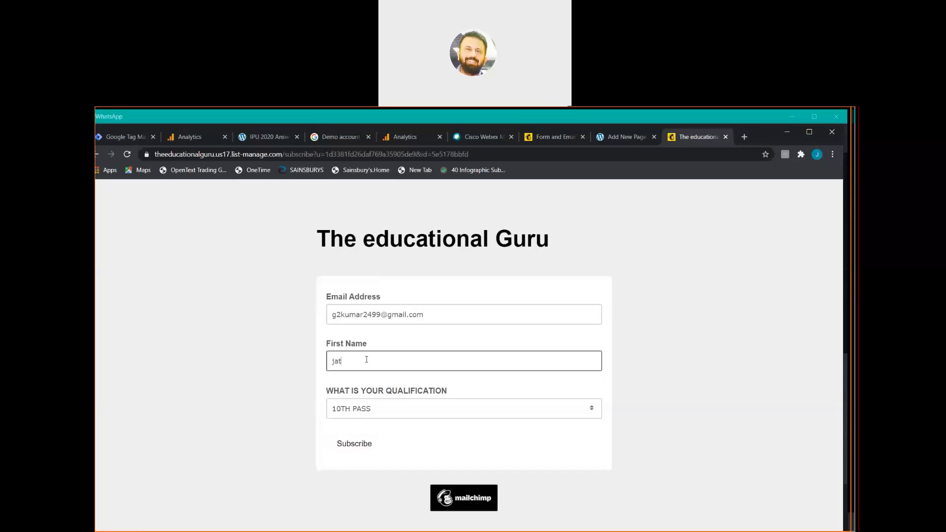
type("in")
left_click(592, 411)
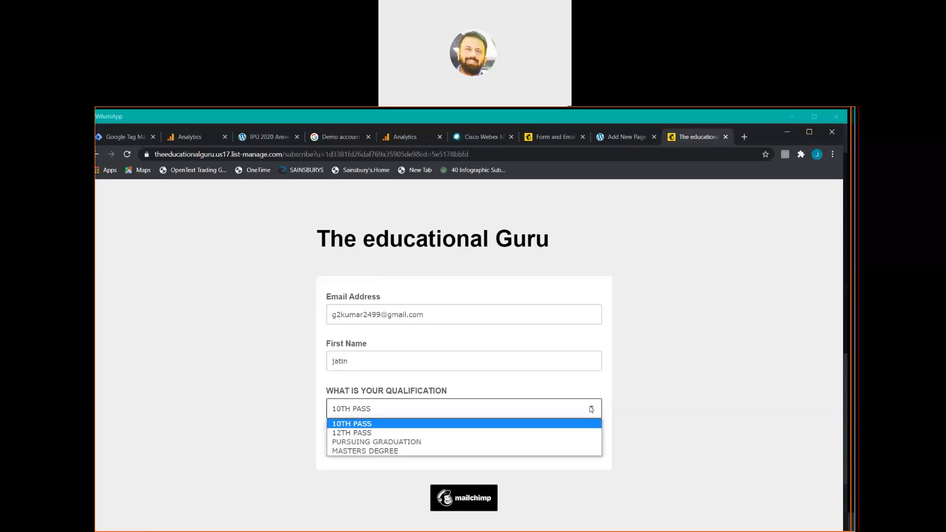
left_click(564, 433)
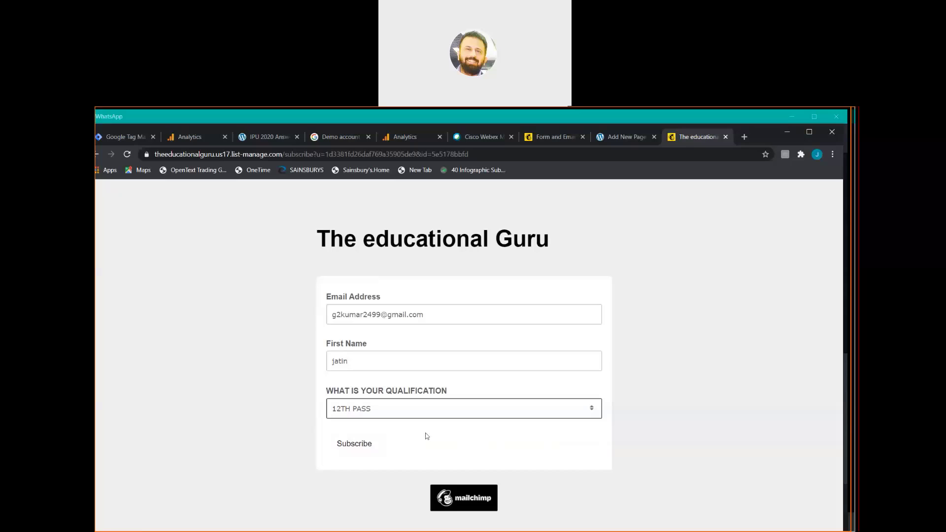
left_click(365, 445)
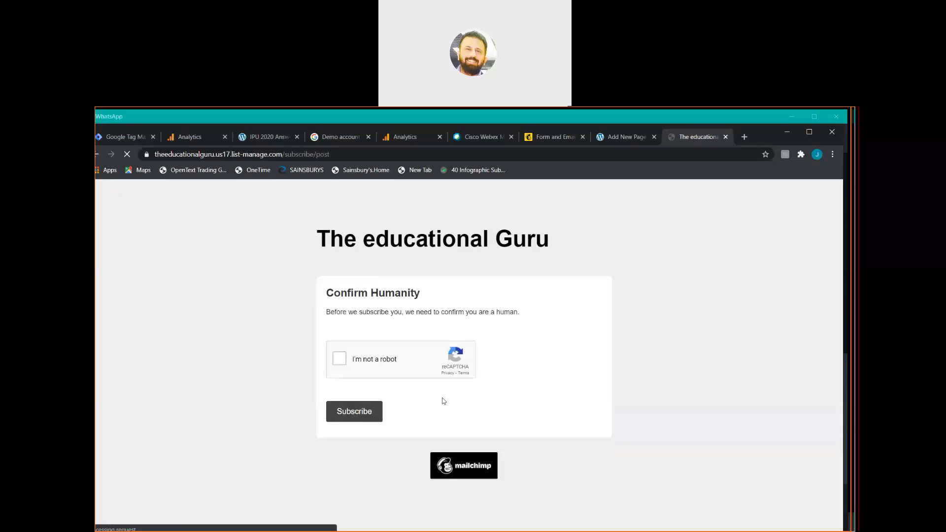
Pass the robot check, resubmit, and enter a different email address.
left_click(341, 356)
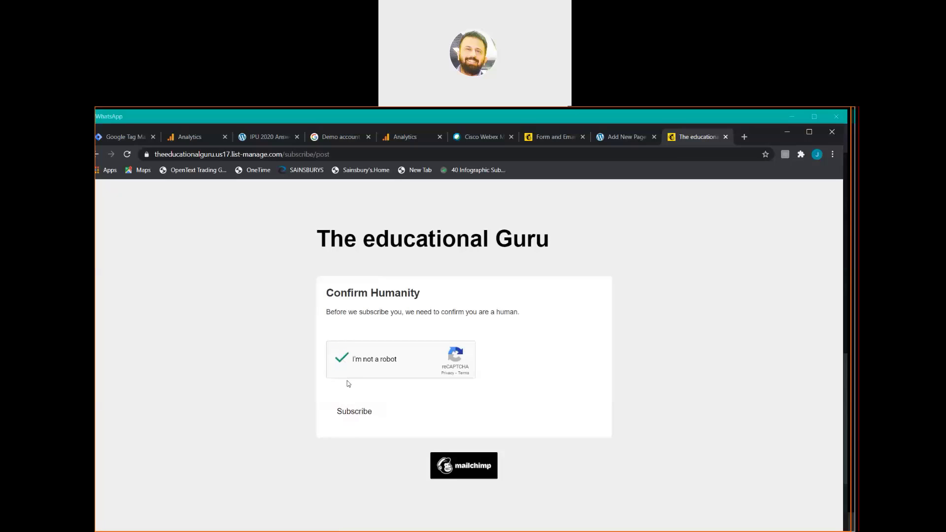
left_click(352, 412)
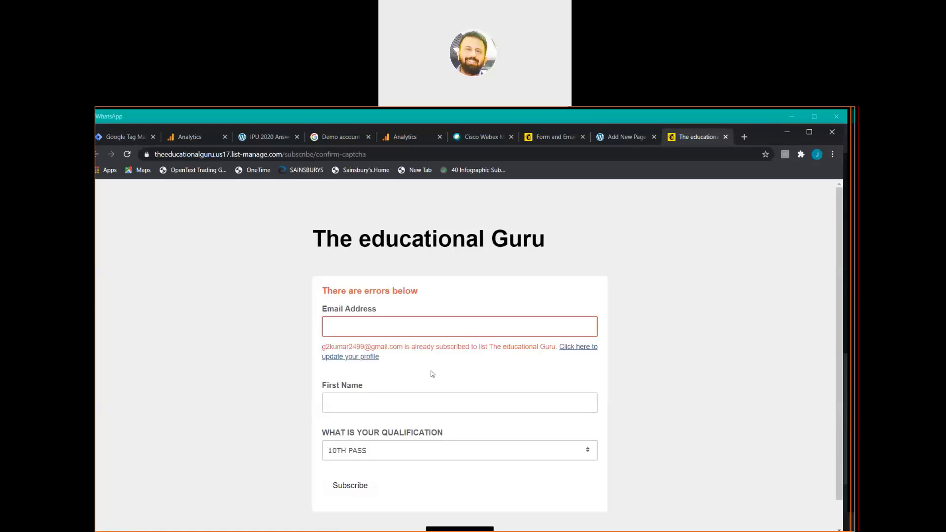
left_click(465, 332)
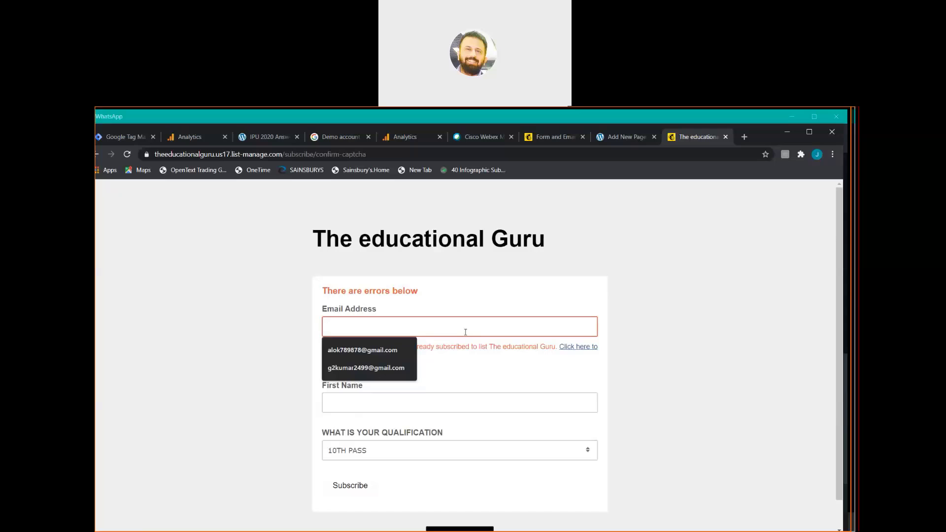
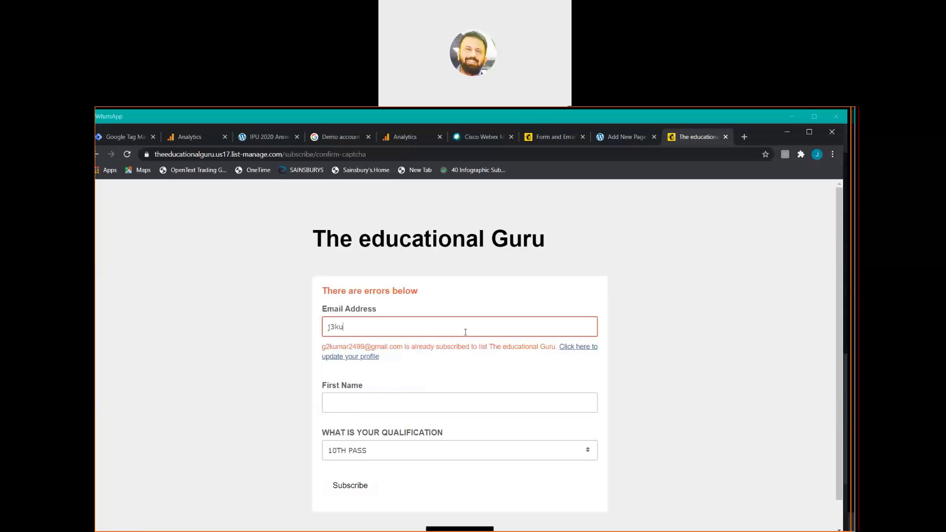
Fill in the saved first name, resubmit, and pass reCAPTCHA to complete the subscription.
left_click(423, 402)
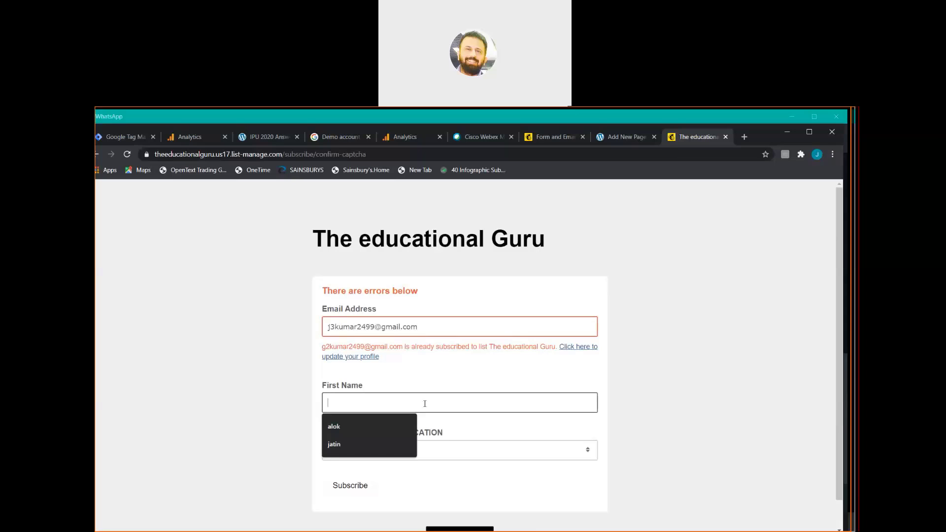
left_click(399, 445)
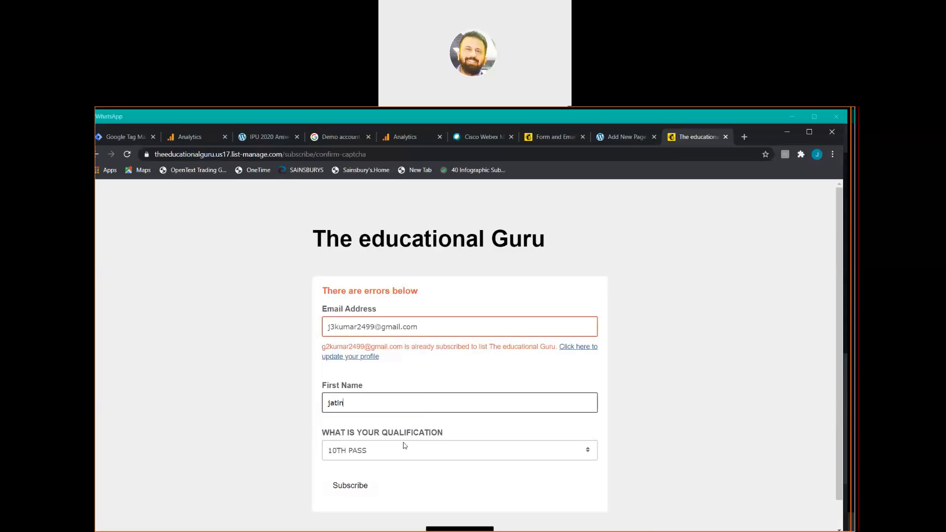
left_click(368, 484)
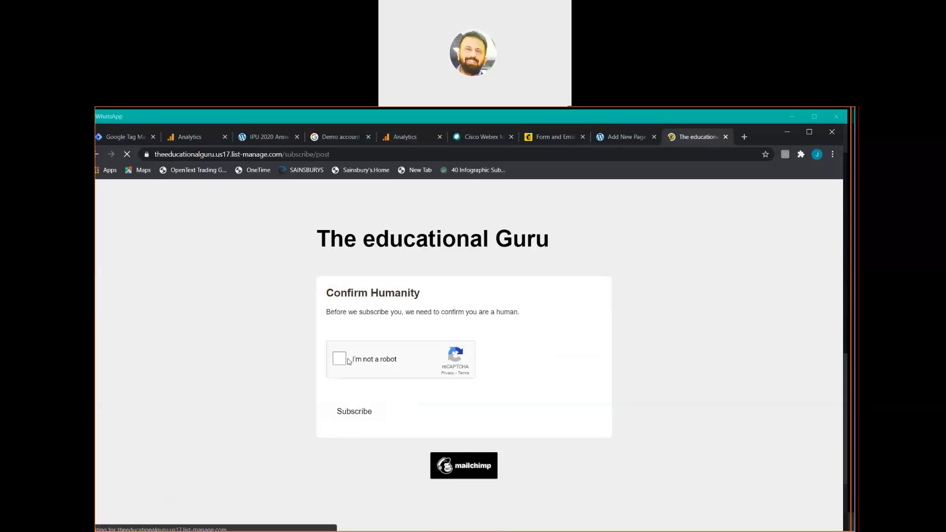
left_click(343, 361)
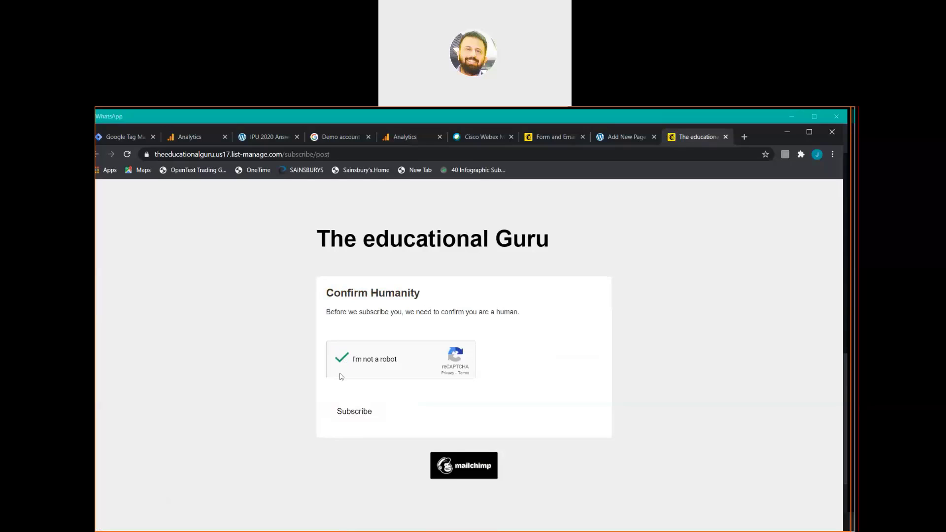
left_click(346, 412)
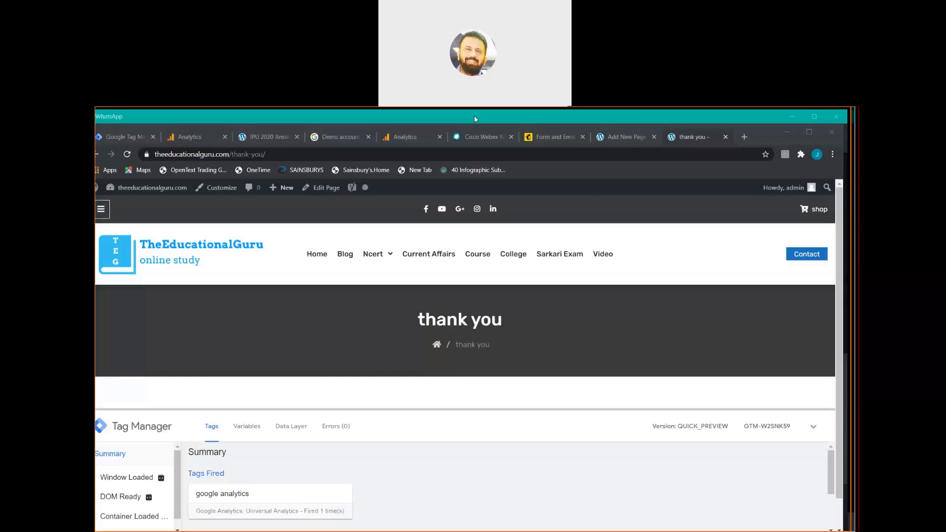
Focus the Chrome window showing the thank-you page with Tag Manager preview.
left_click(653, 213)
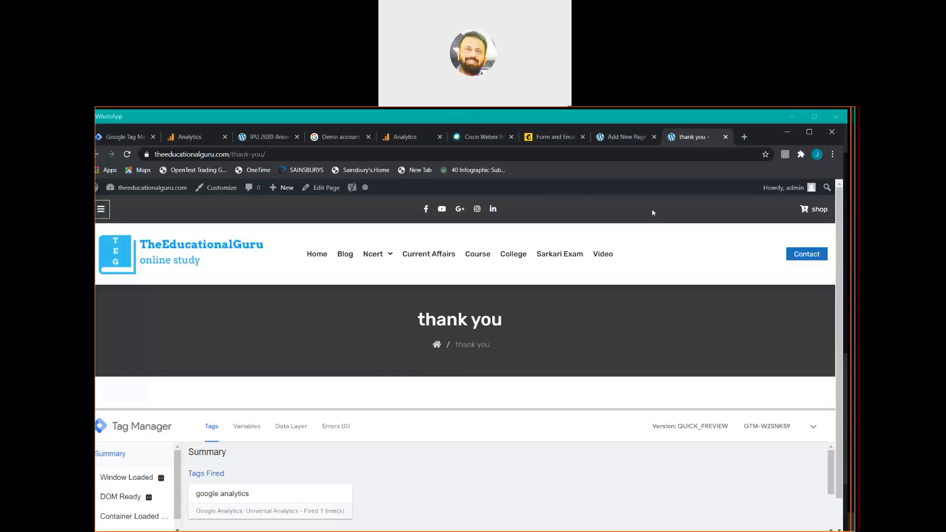
Return to Mailchimp and open the Signup forms options for The educational Guru audience.
left_click(551, 139)
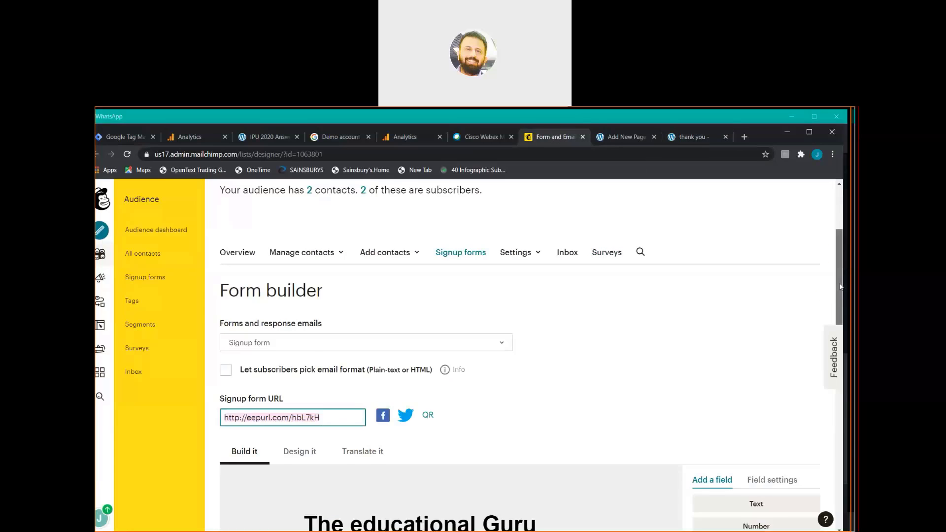
left_click_drag(840, 287, 841, 242)
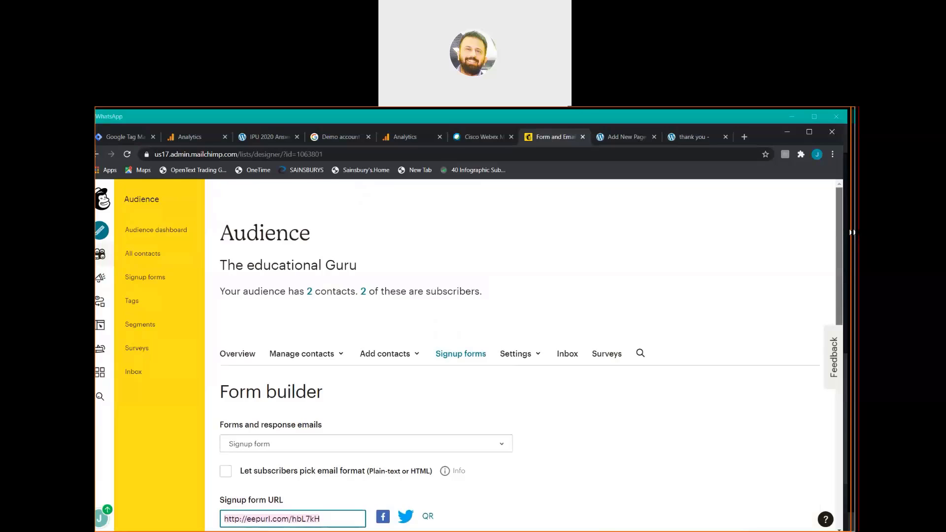
scroll(749, 527, "down", 1)
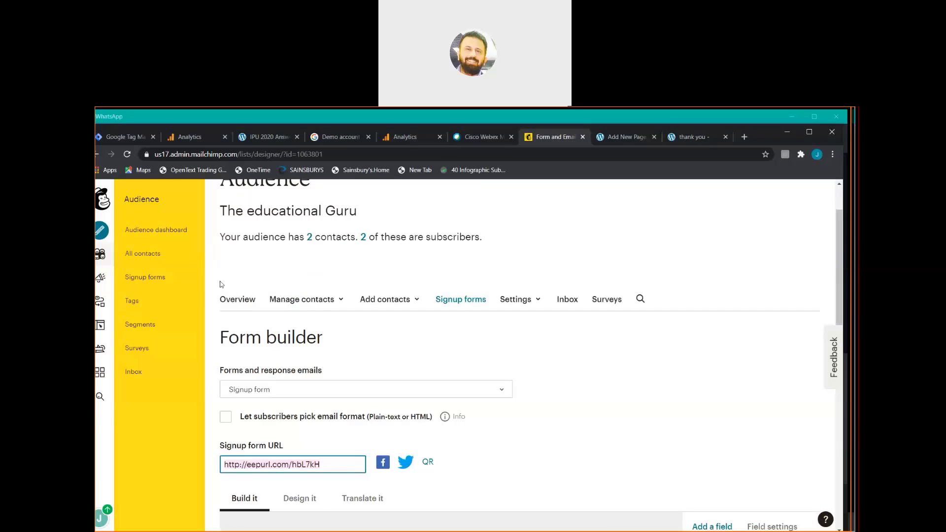
left_click(175, 284)
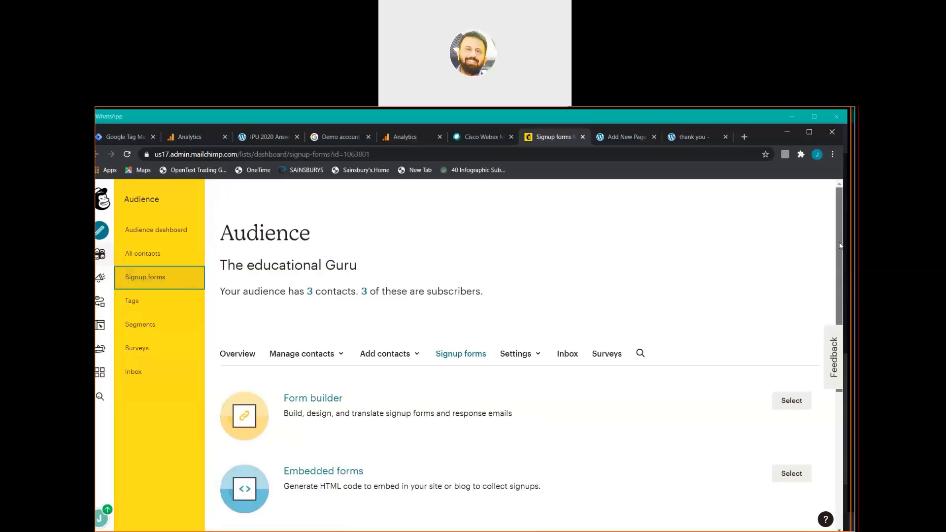
Choose the Subscriber pop-up form type to open the Pop-up Form Builder.
left_click_drag(840, 249, 846, 294)
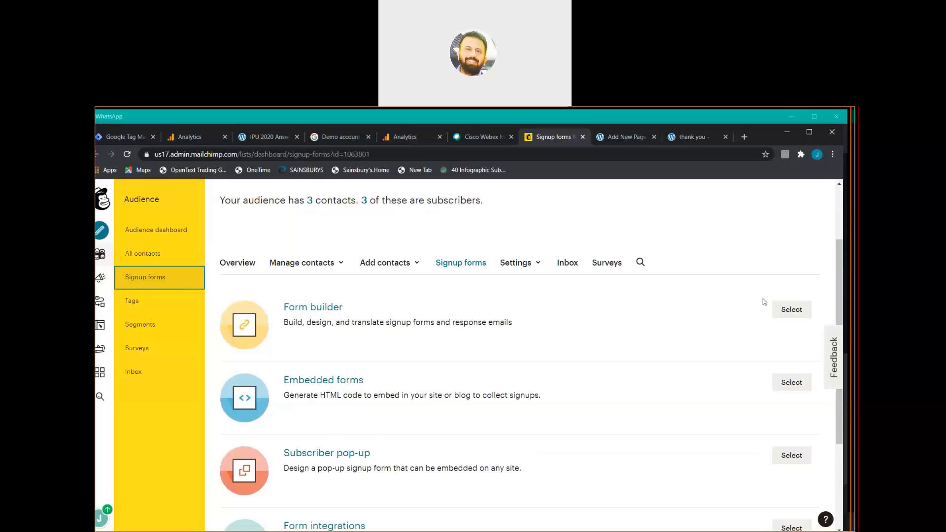
scroll(842, 272, "down", 2)
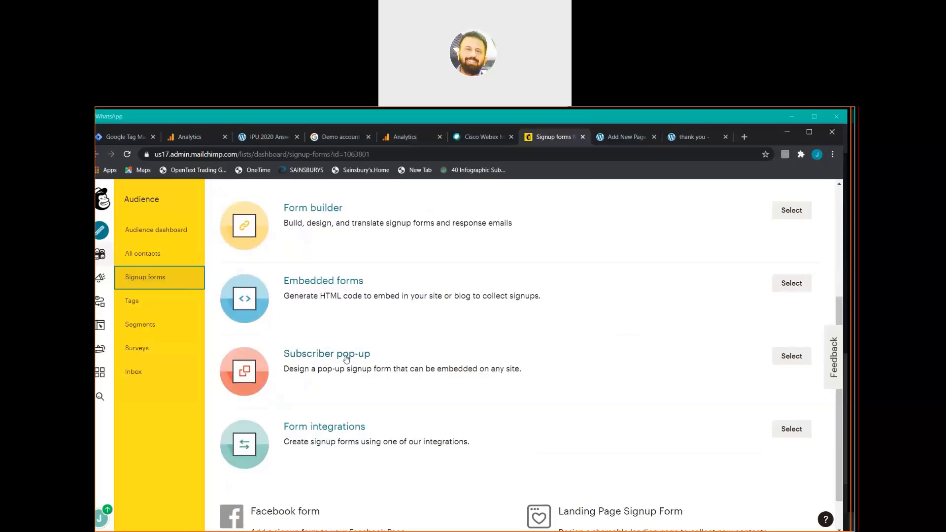
left_click(346, 360)
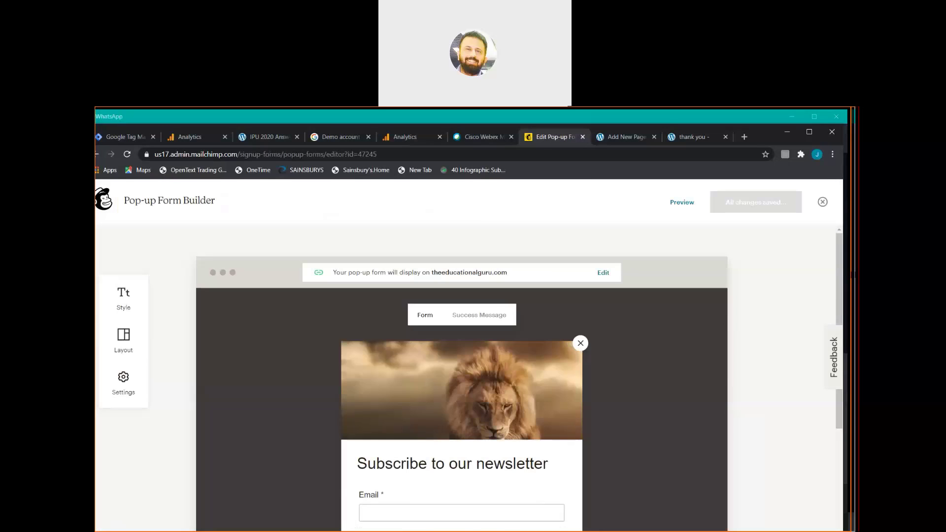
scroll(841, 283, "down", 1)
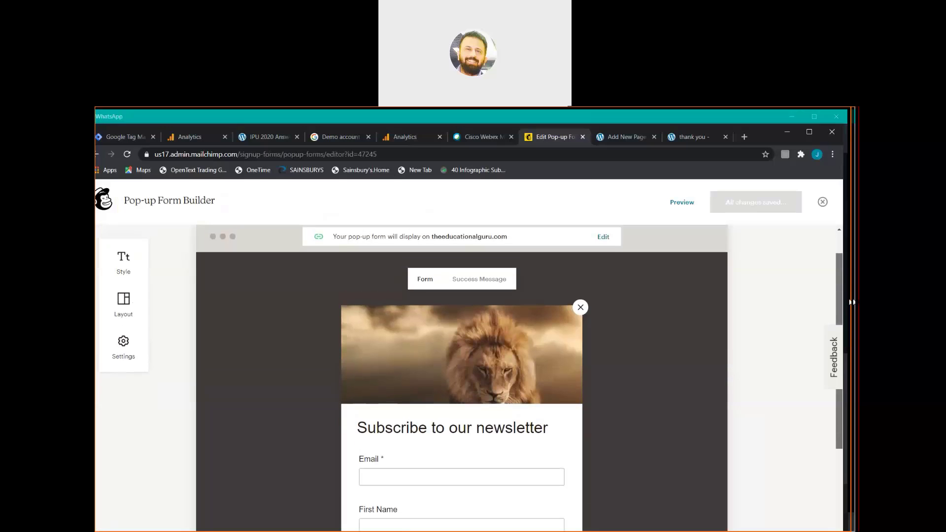
scroll(851, 302, "down", 3)
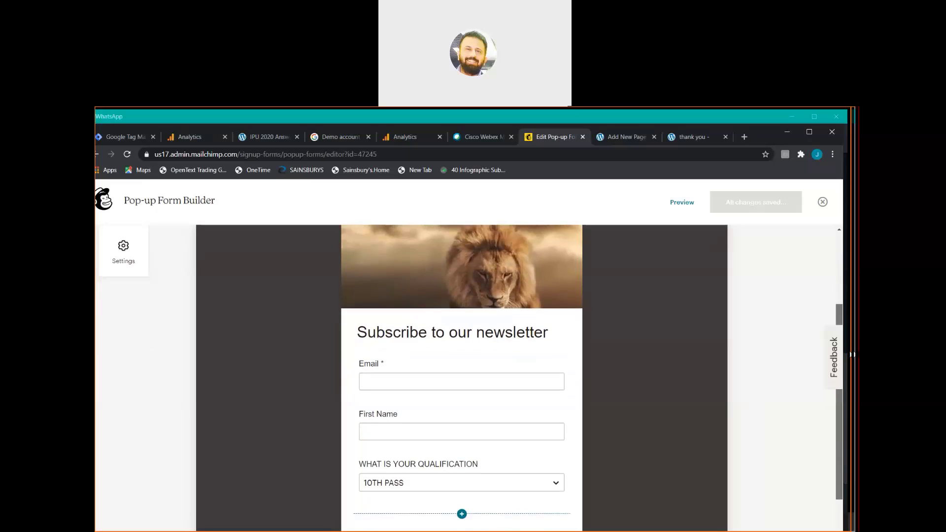
scroll(462, 378, "down", 2)
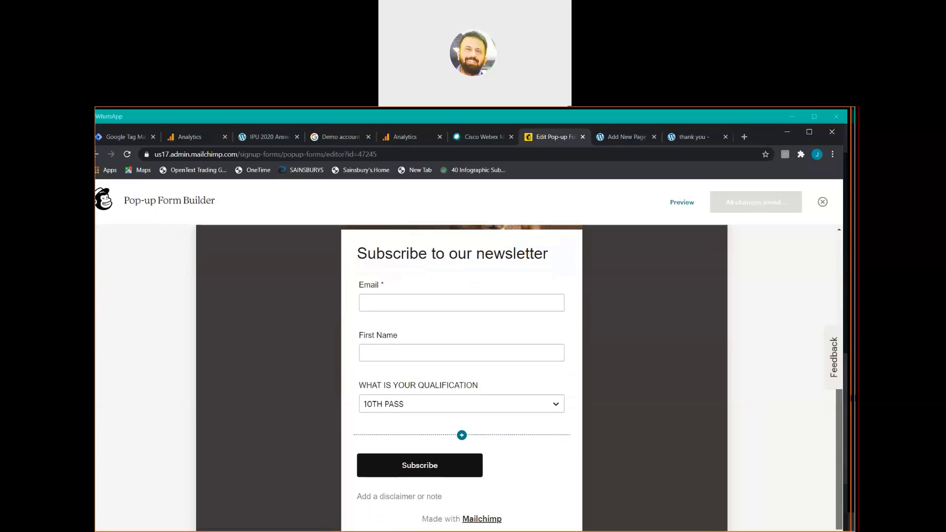
scroll(461, 378, "down", 1)
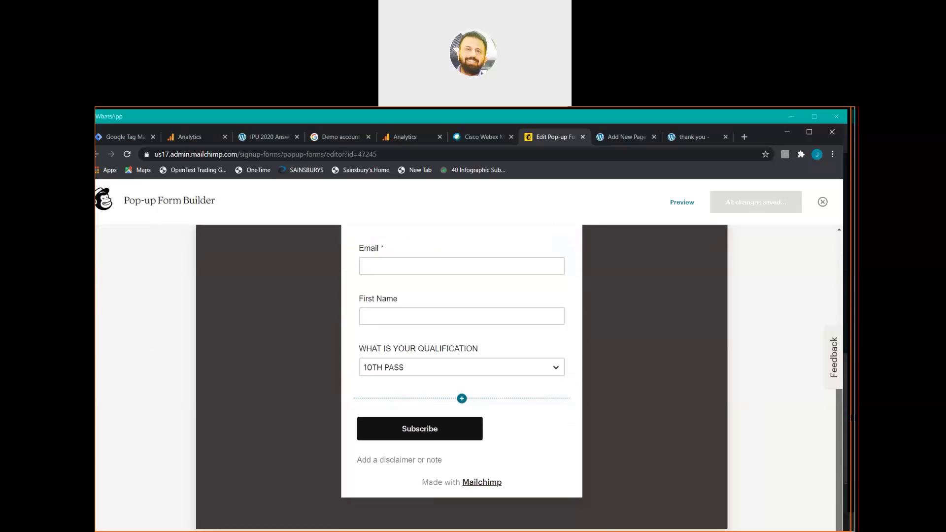
scroll(461, 379, "up", 2)
scroll(844, 322, "up", 3)
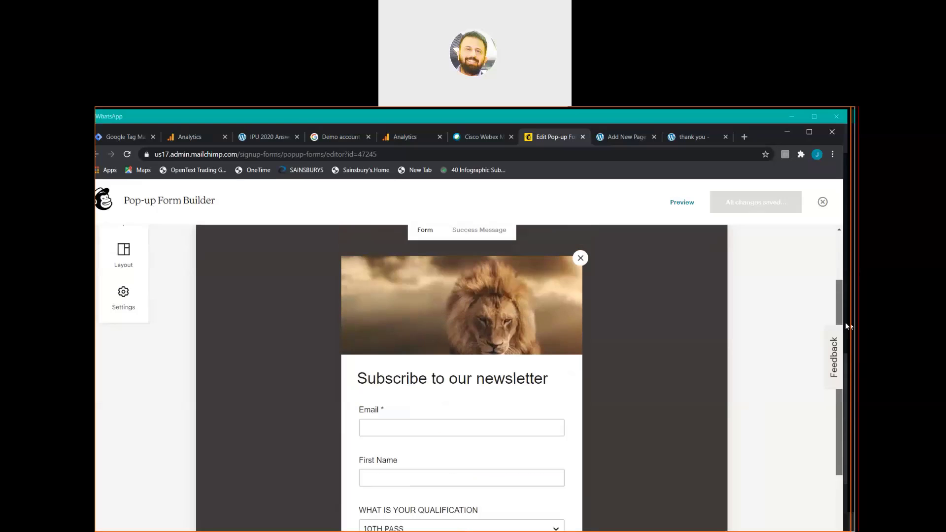
scroll(844, 315, "up", 2)
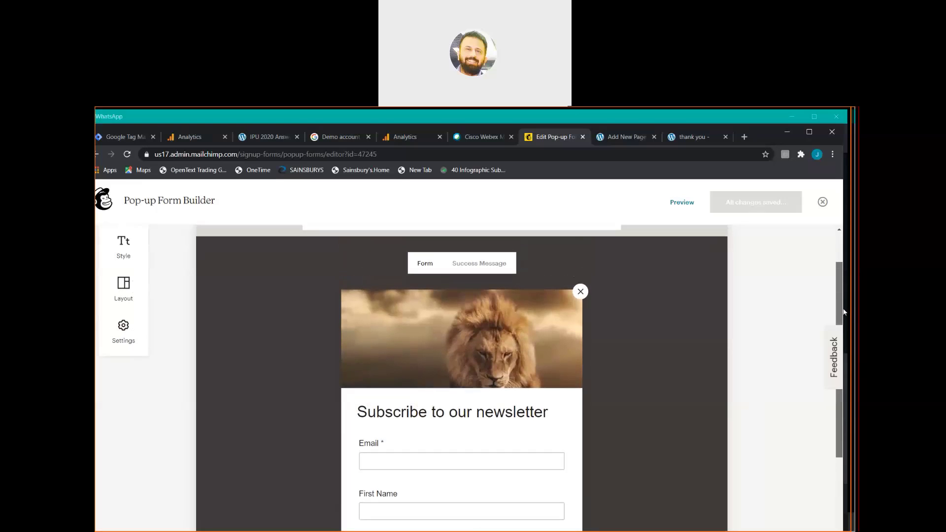
left_click_drag(839, 291, 850, 346)
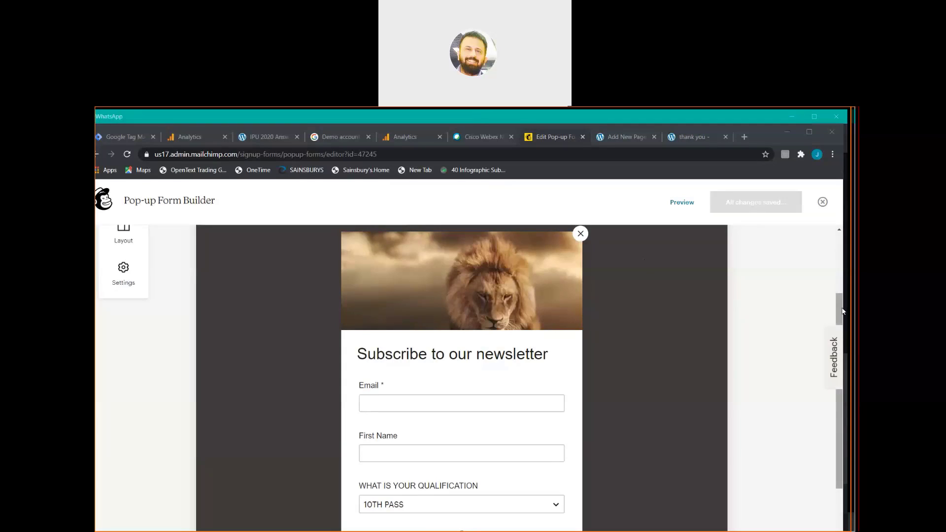
mouse_move(515, 265)
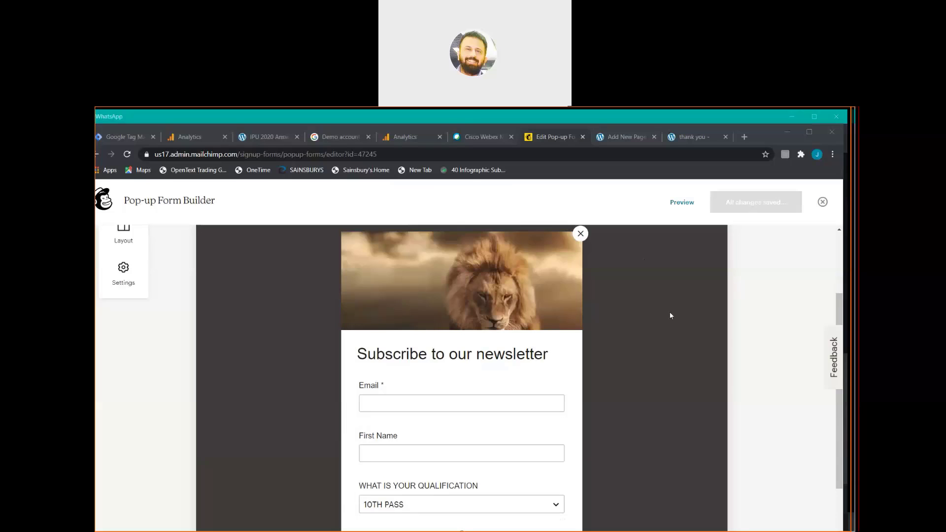
left_click(681, 203)
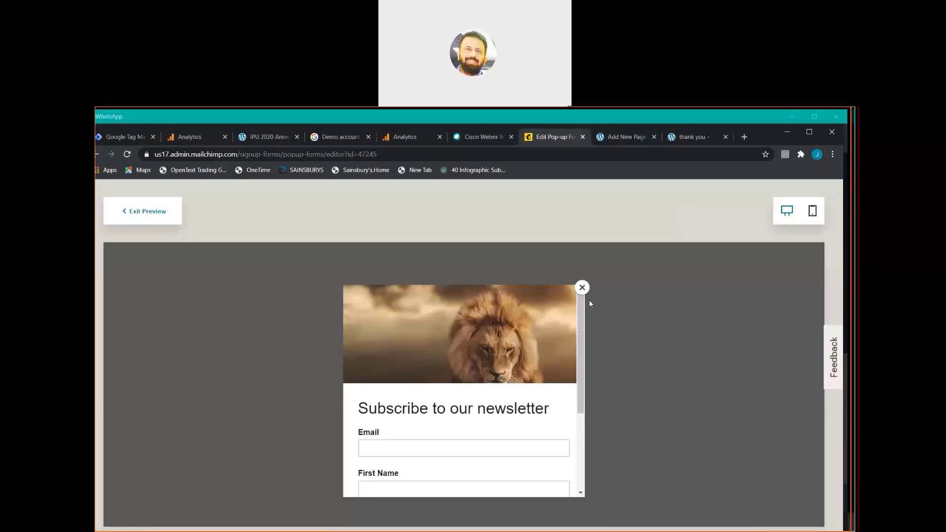
left_click_drag(582, 323, 577, 297)
left_click(472, 123)
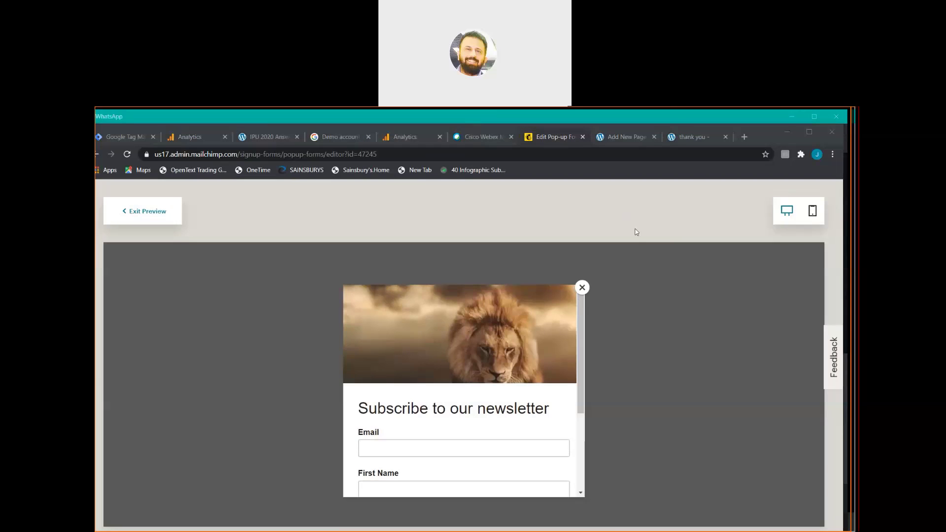
left_click(653, 220)
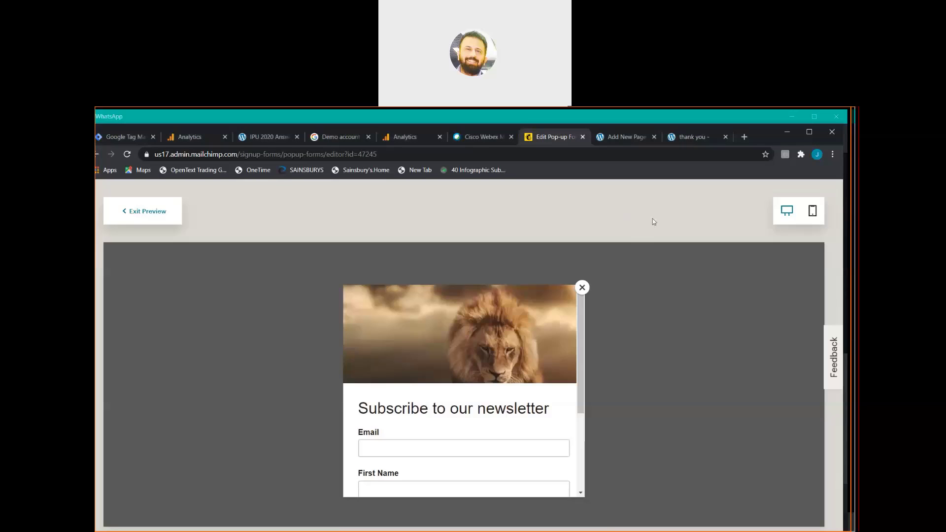
left_click(166, 218)
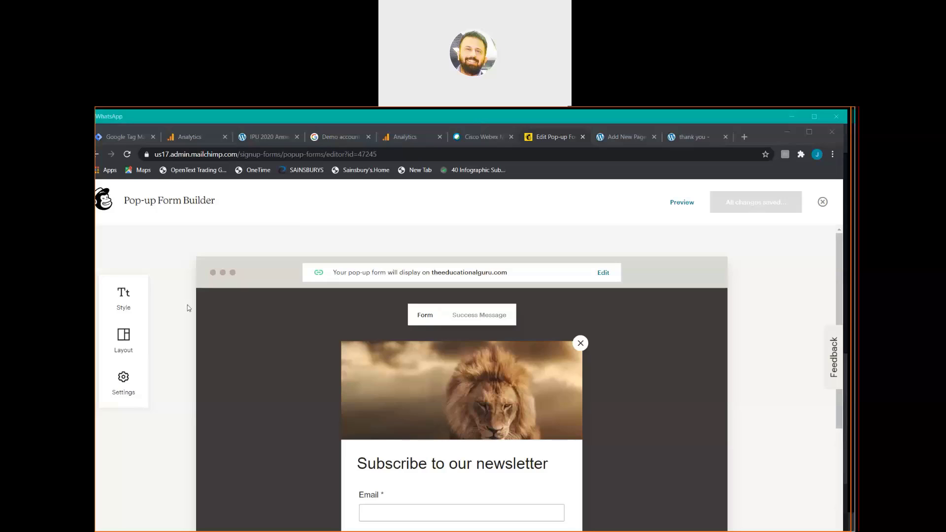
Apply the first Layout template, with signup fields on the left and the lion image on the right.
left_click(132, 338)
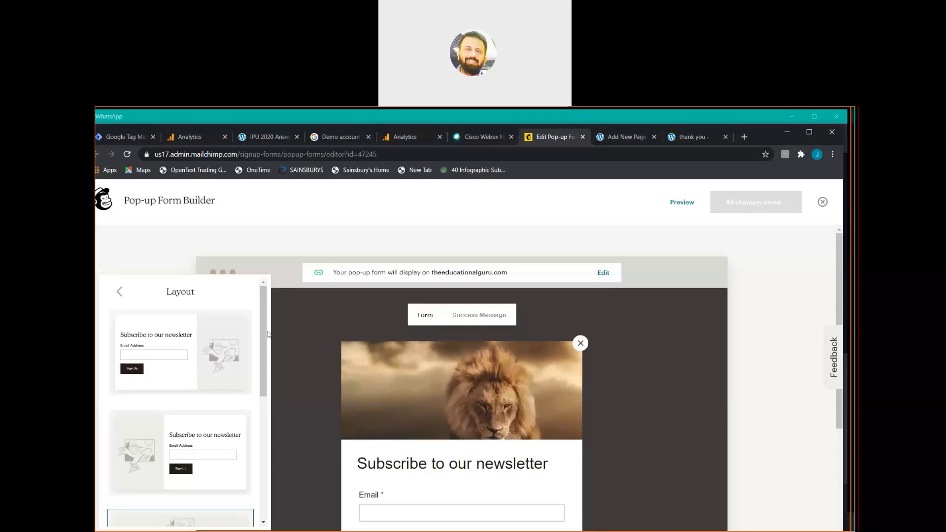
mouse_move(265, 329)
left_mouse_down()
mouse_move(257, 419)
mouse_move(266, 316)
left_mouse_up()
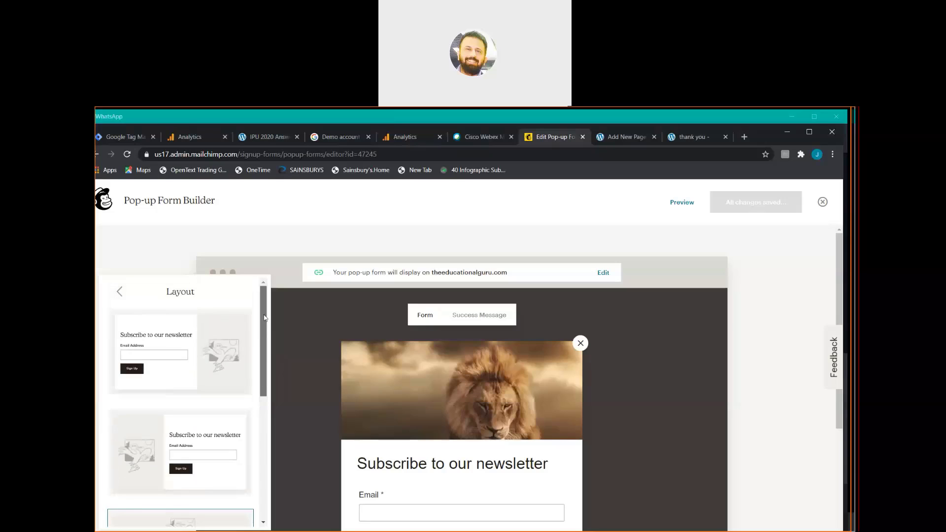
left_click(166, 349)
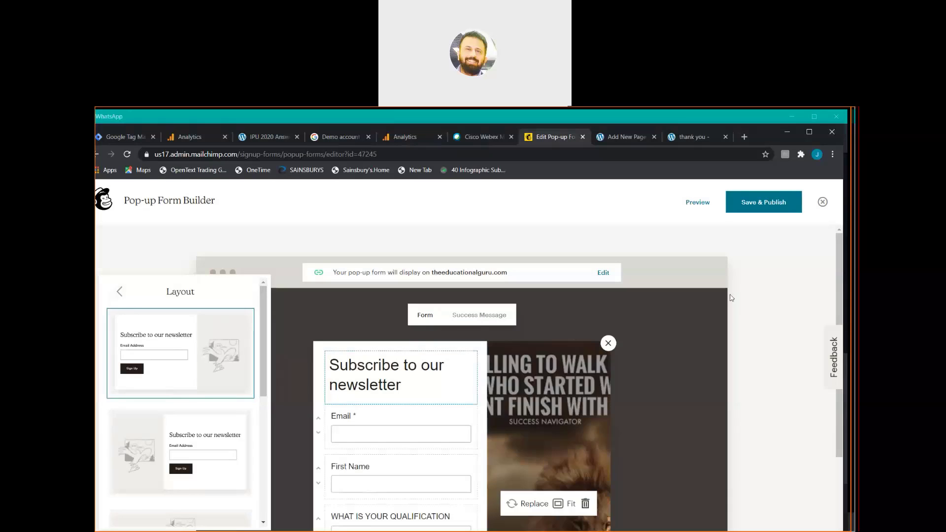
left_click(841, 272)
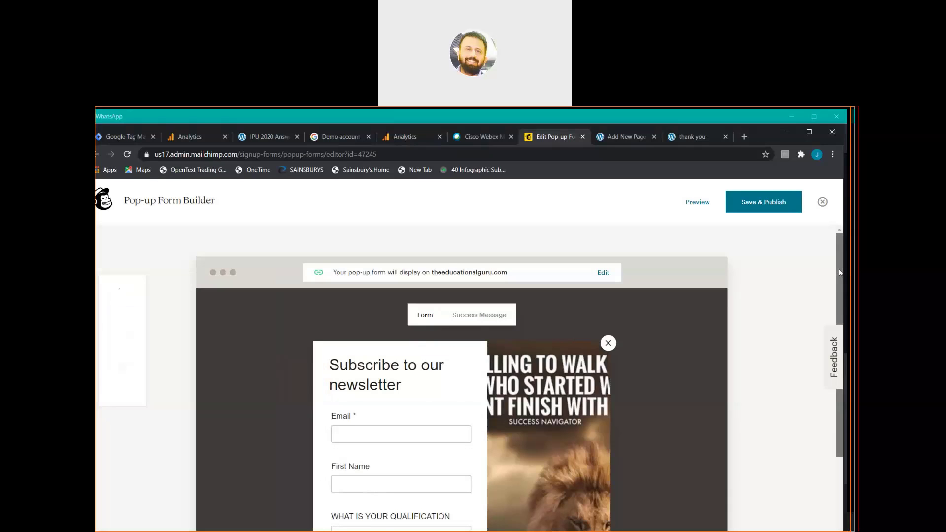
left_click_drag(840, 273, 852, 342)
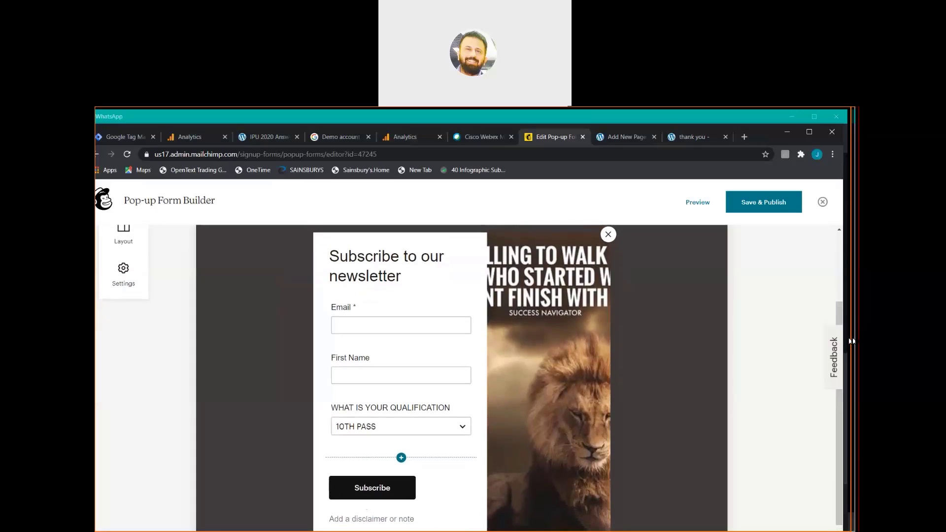
left_click(690, 202)
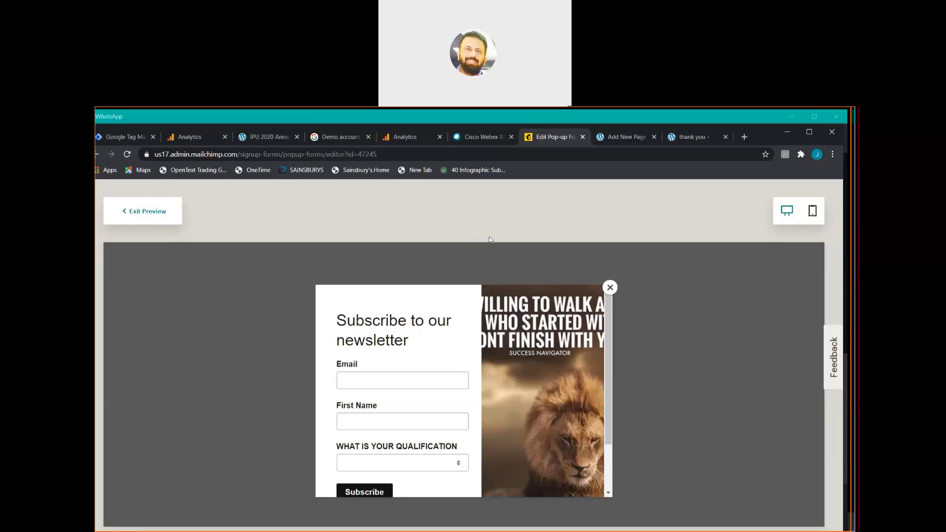
left_click(146, 216)
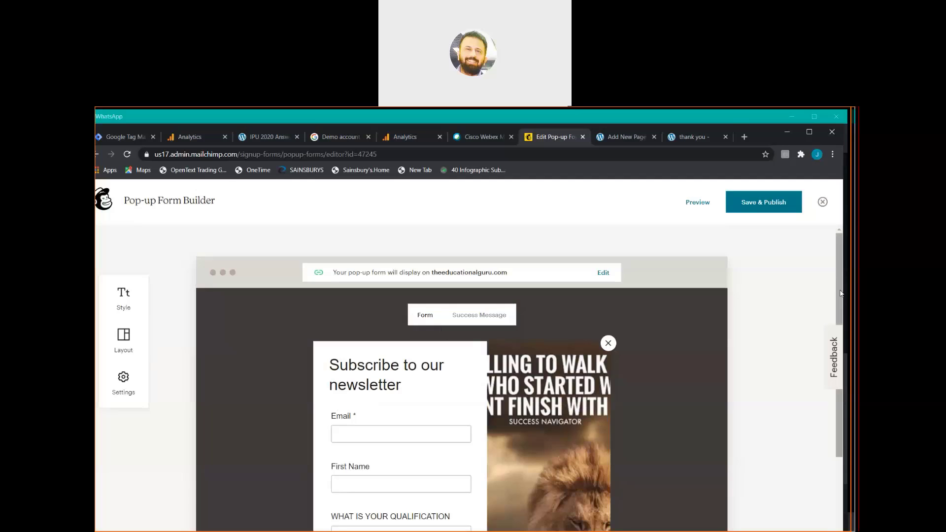
scroll(845, 322, "down", 2)
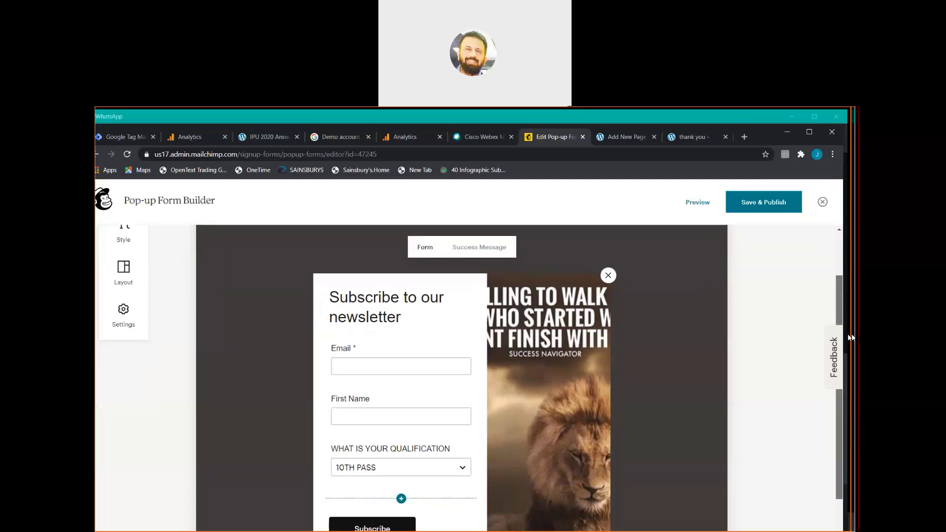
Save & Publish the side-image pop-up form, confirming the publish dialog.
scroll(844, 323, "down", 2)
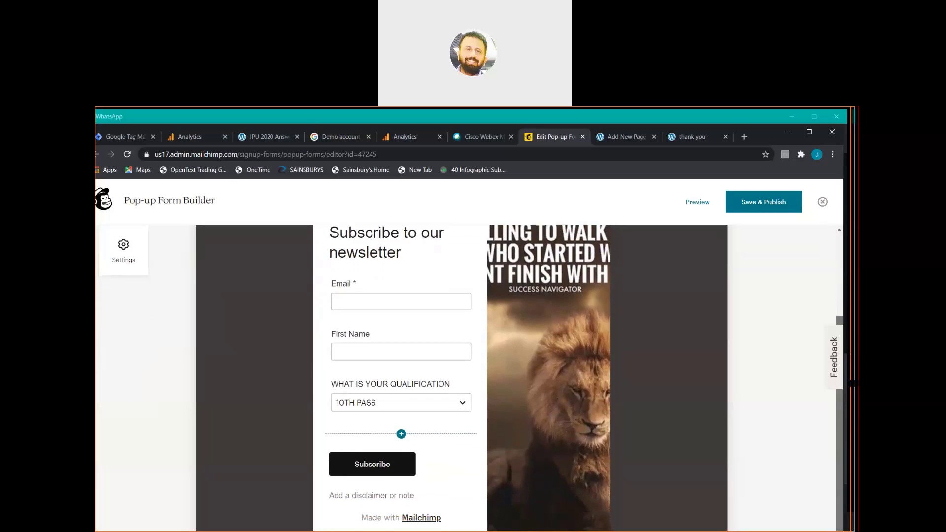
scroll(461, 378, "up", 3)
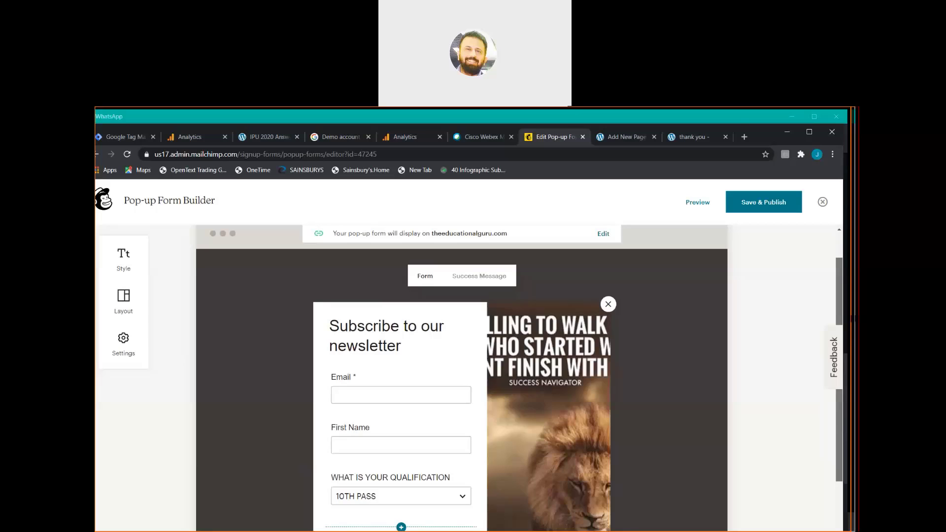
left_click_drag(839, 312, 839, 308)
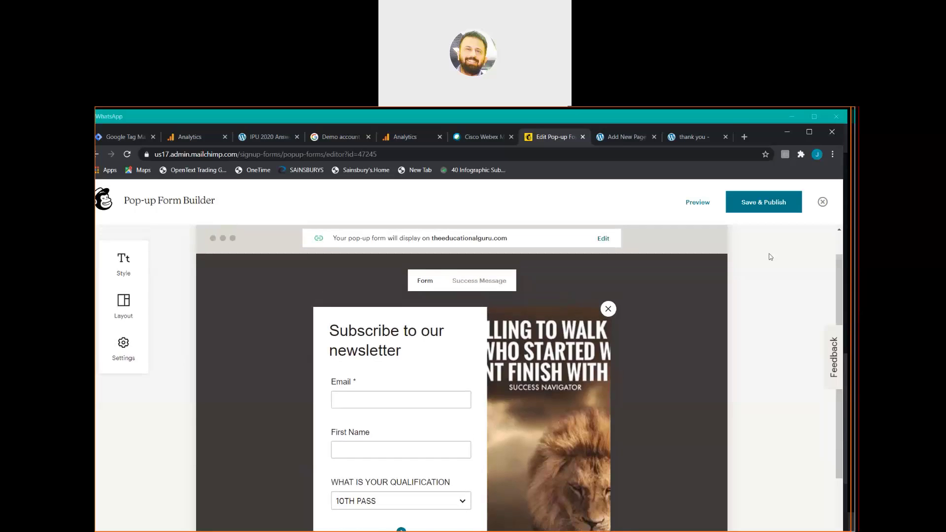
left_click(762, 205)
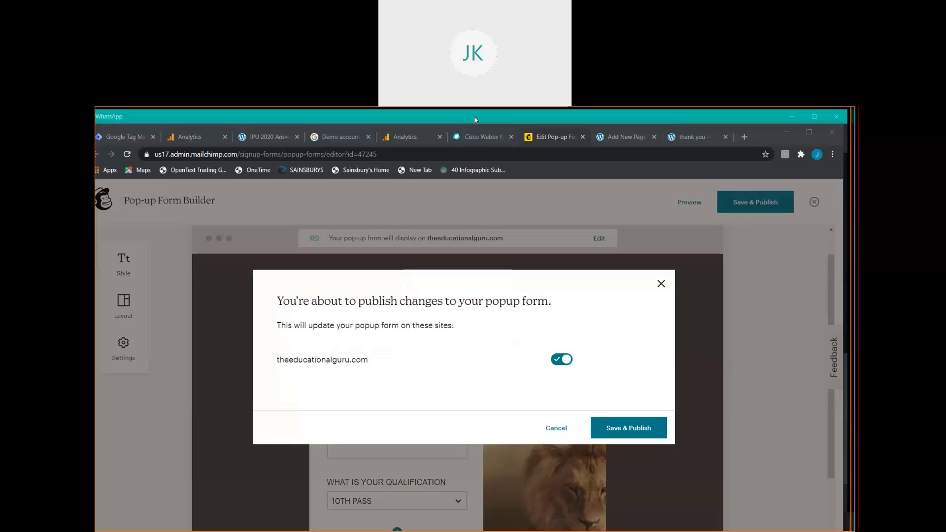
left_click(636, 430)
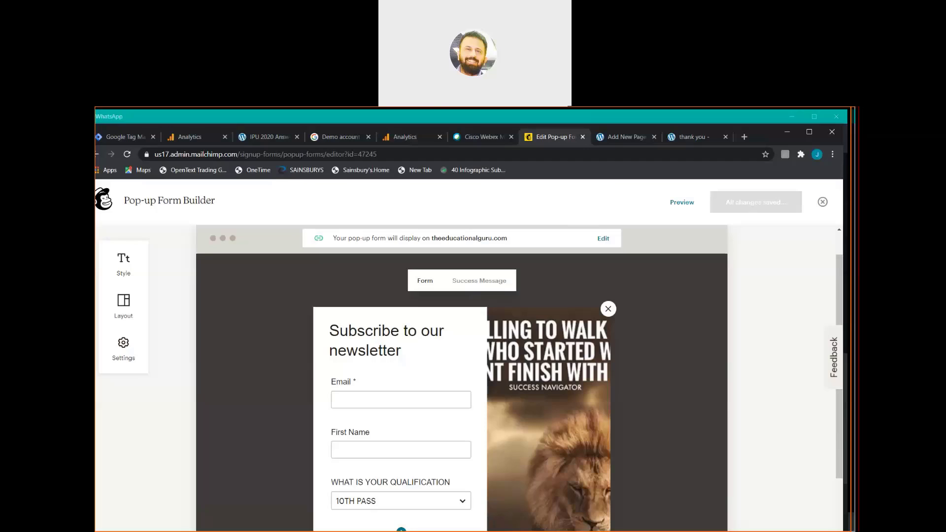
Change the pop-up's Position setting from Modal to Slide in the form Settings.
left_click(472, 124)
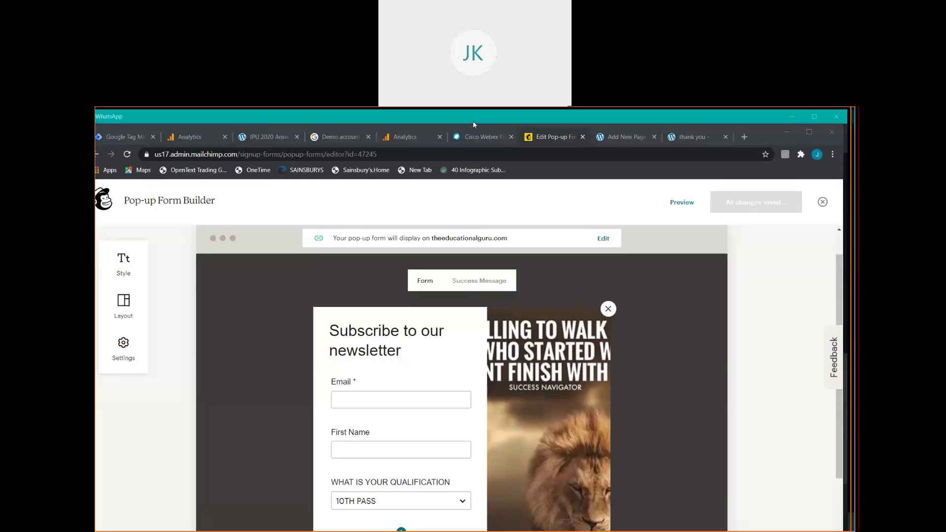
left_click(118, 347)
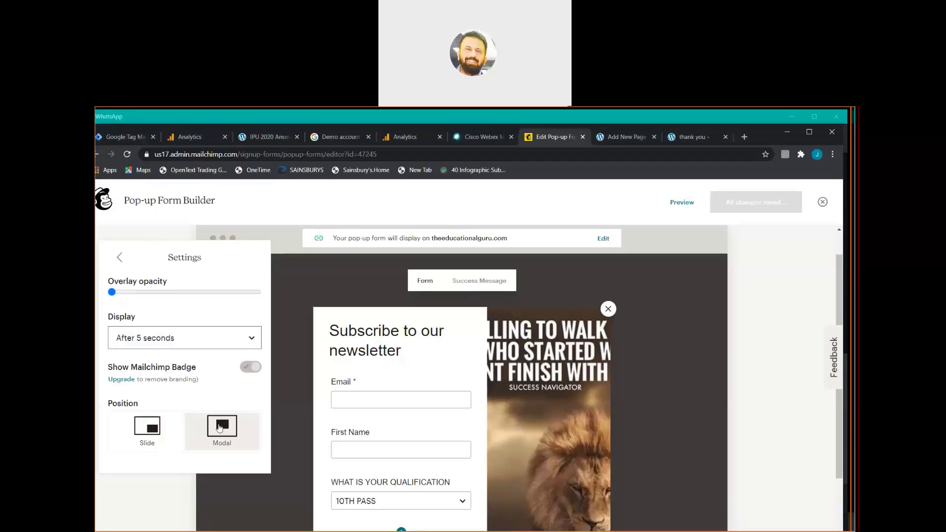
left_click(154, 432)
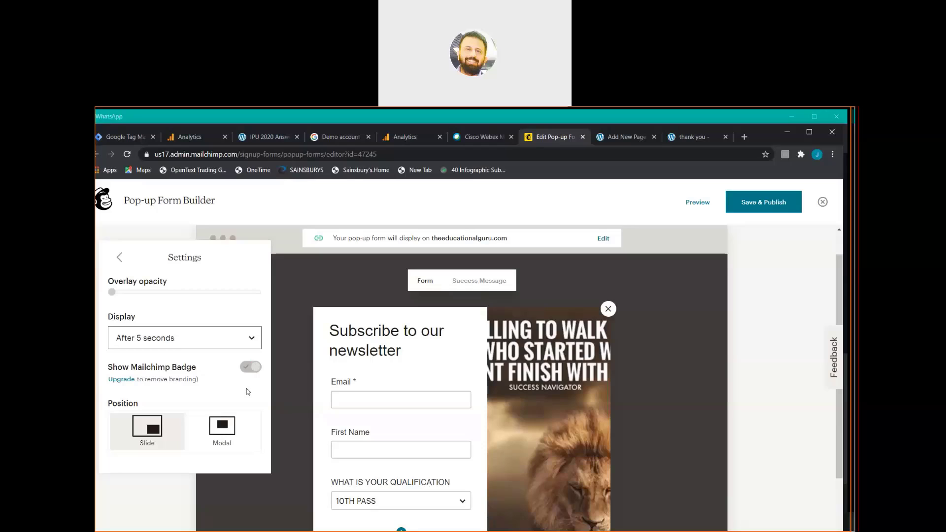
left_click(120, 258)
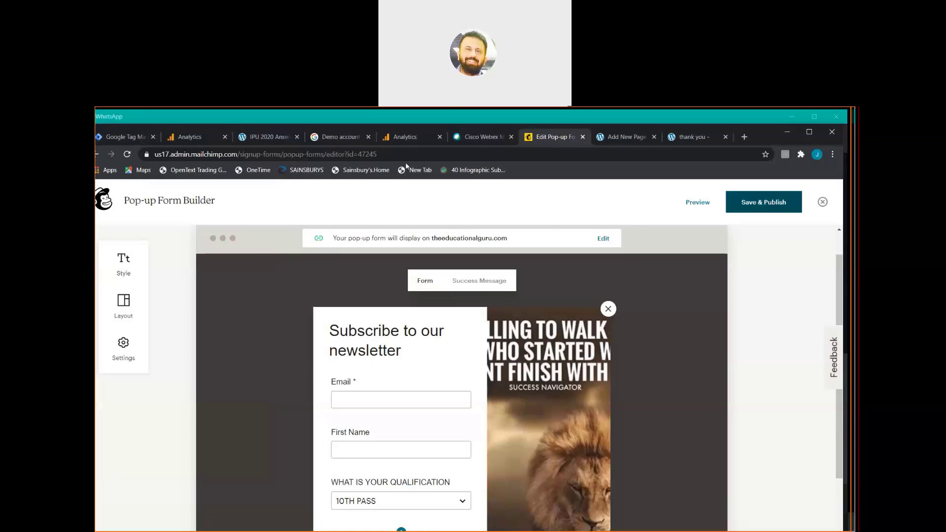
Save & Publish the Slide-position form, then return to the IPU 2020 Answer Key Out tab.
left_click(473, 122)
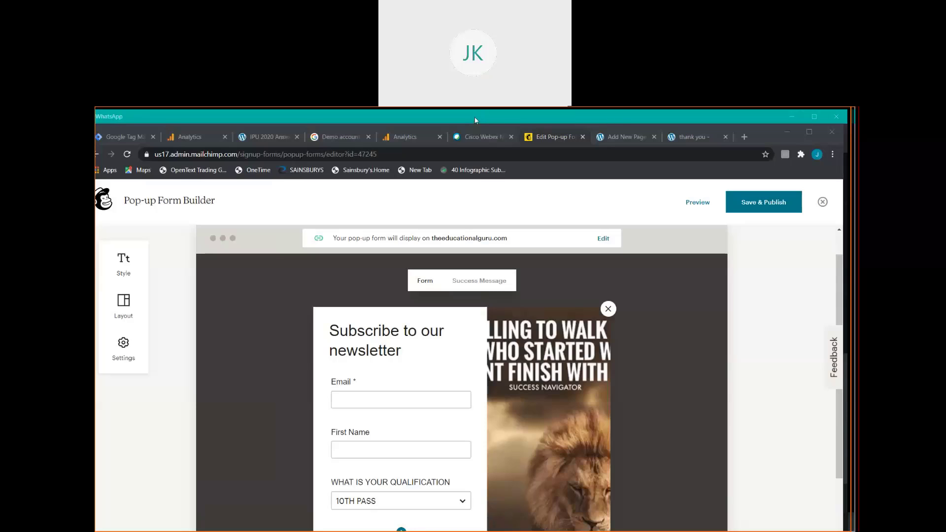
left_click(756, 202)
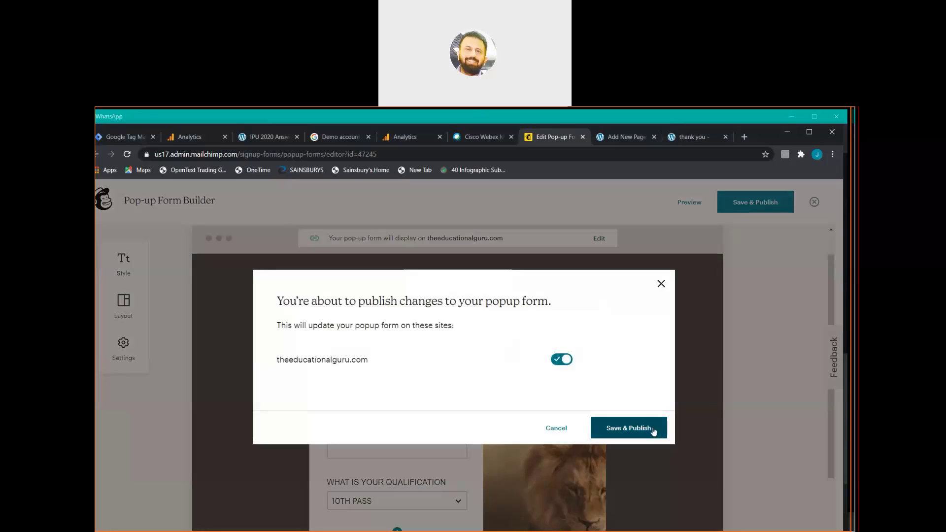
left_click(652, 429)
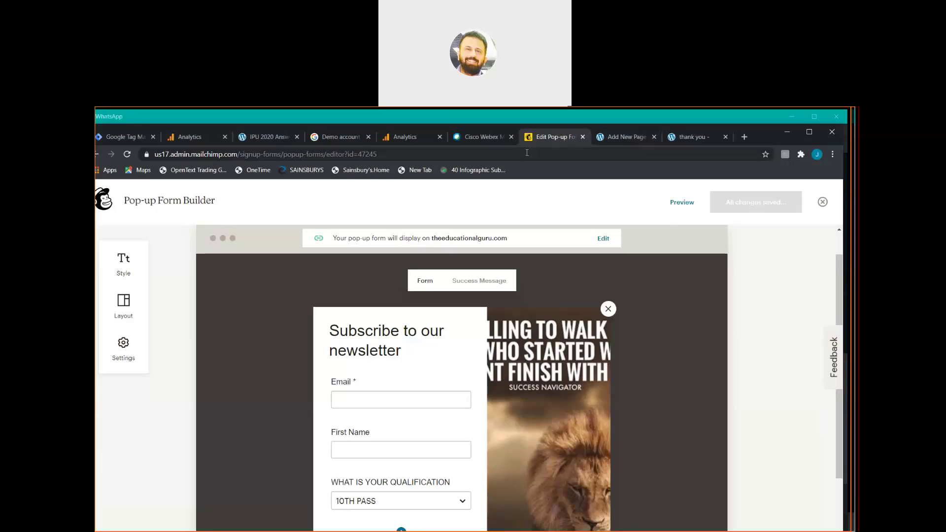
left_click(268, 136)
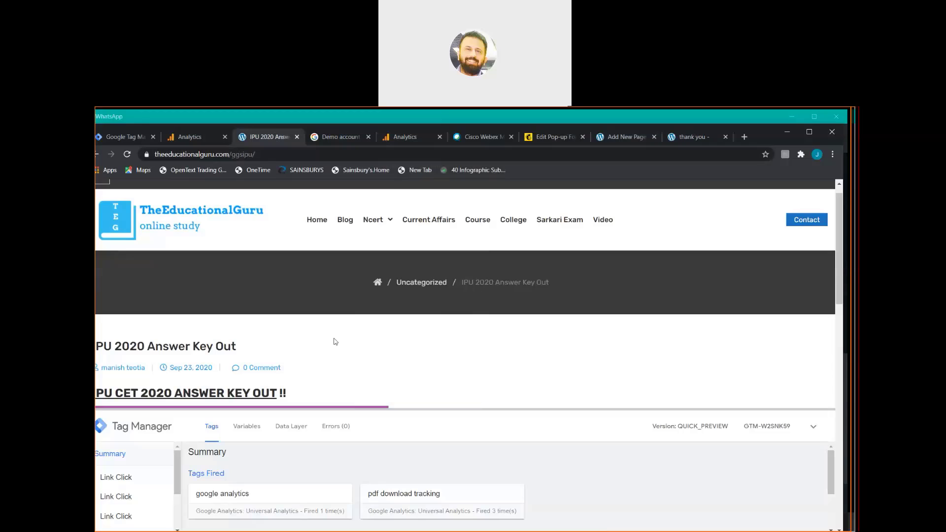
Reload the IPU 2020 post, collapse the debug panel, open Blog, then go to Tag Manager.
key("F5")
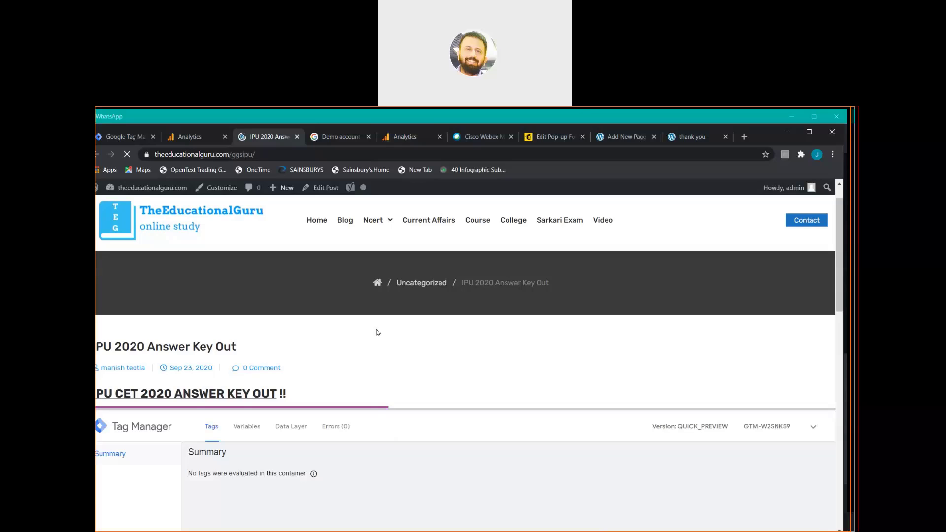
left_click(477, 124)
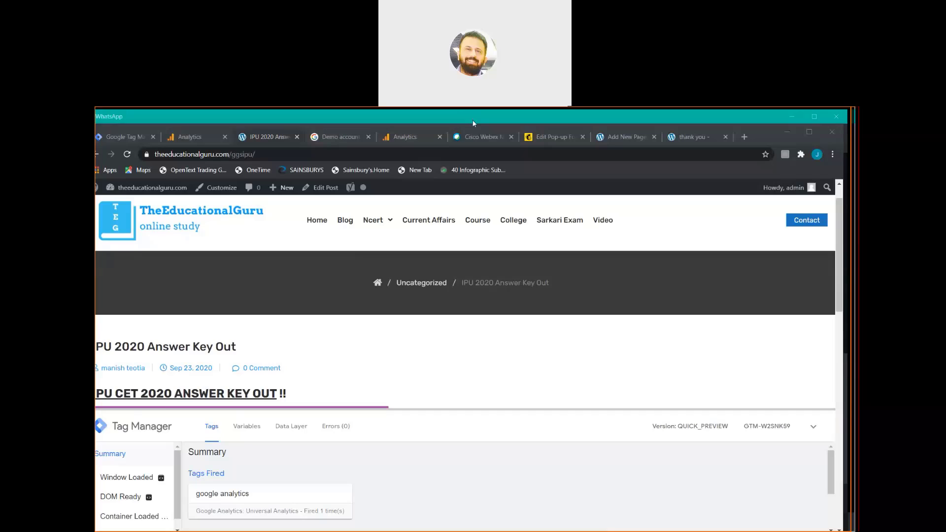
left_click(283, 241)
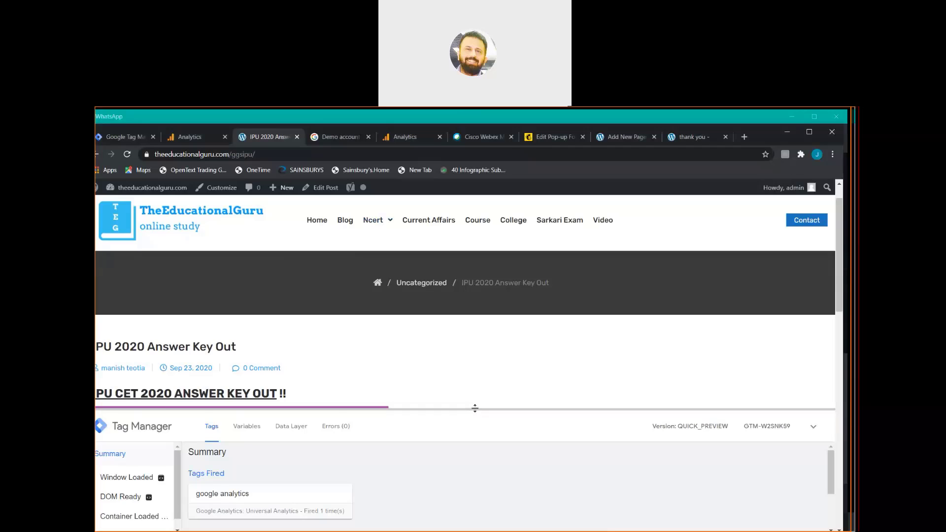
left_click_drag(475, 408, 458, 529)
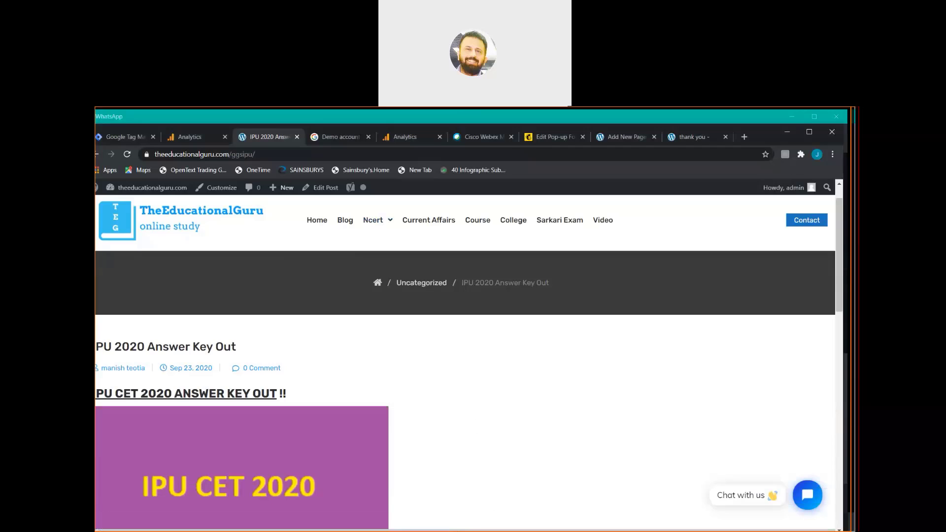
left_click(345, 223)
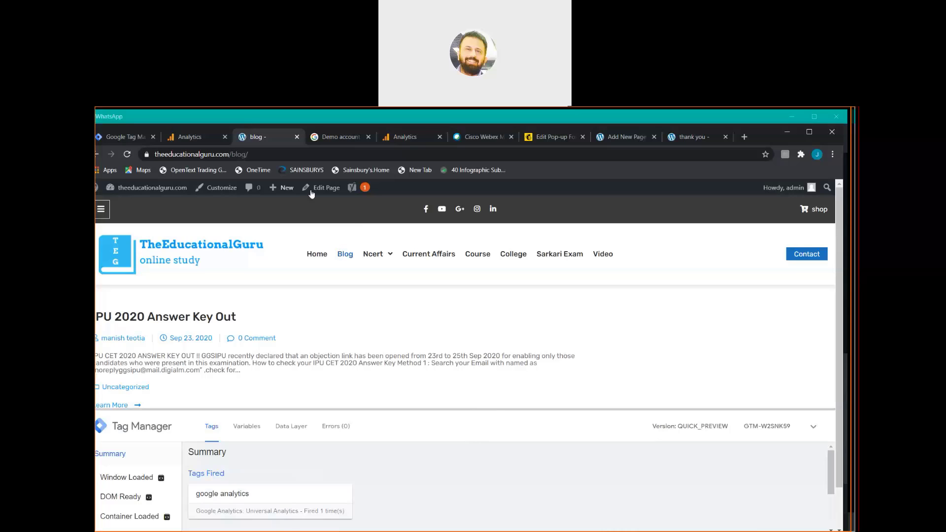
left_click(132, 137)
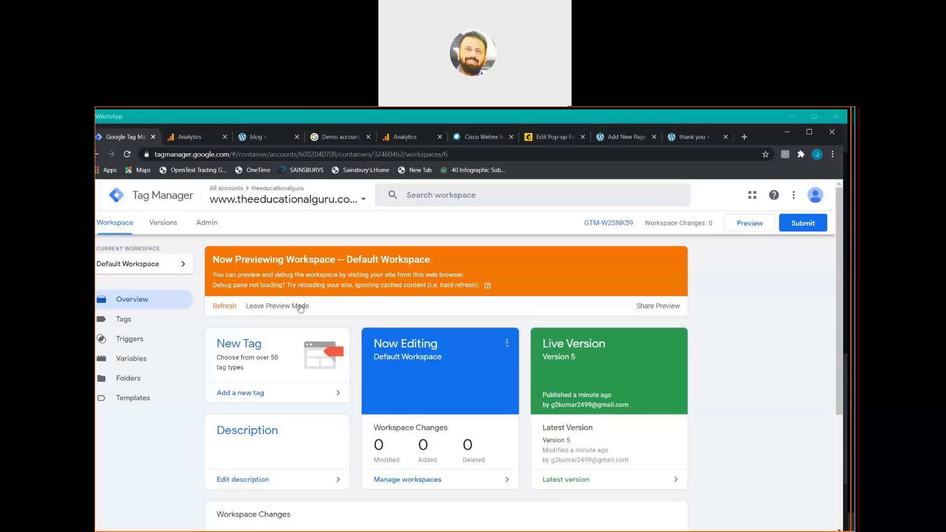
Exit Tag Manager preview mode with OK confirmation and return to the blog tab.
left_click(300, 307)
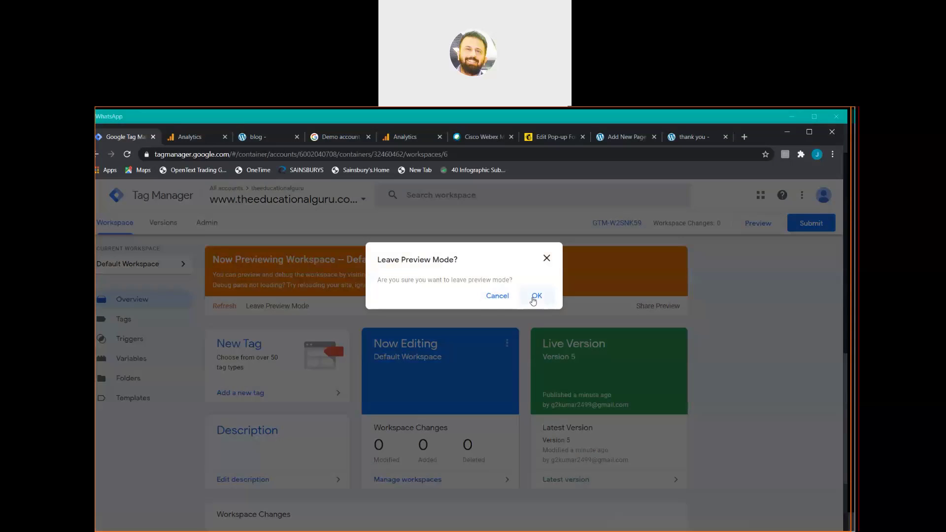
left_click(537, 296)
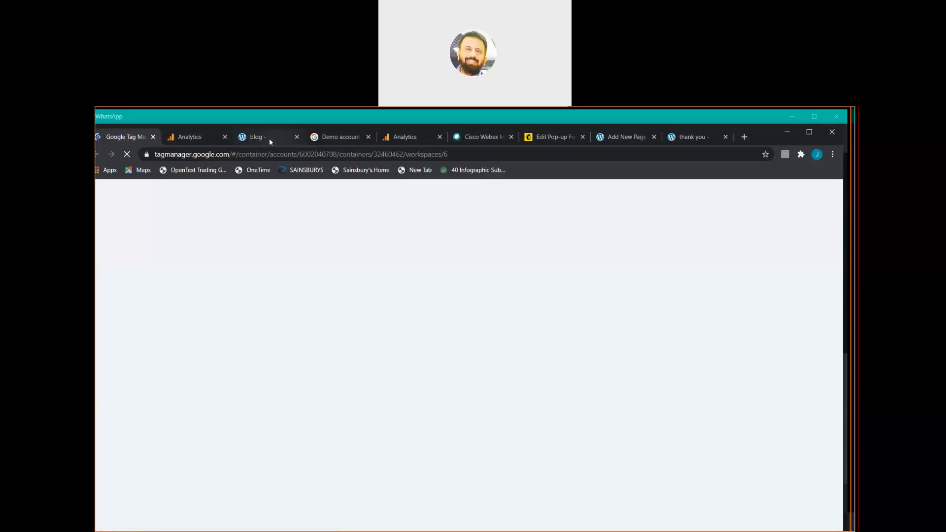
left_click(268, 139)
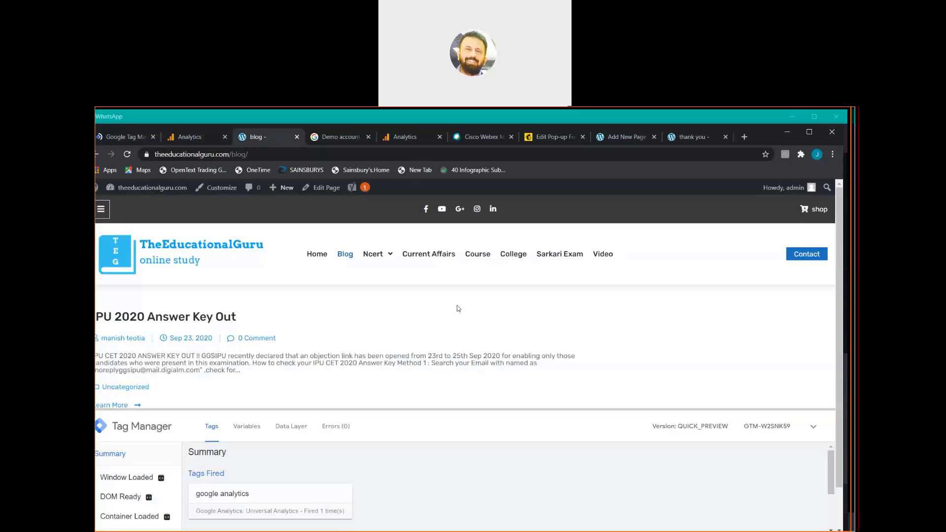
Reload the blog without the debug panel and navigate to the site's Home page.
key("F5")
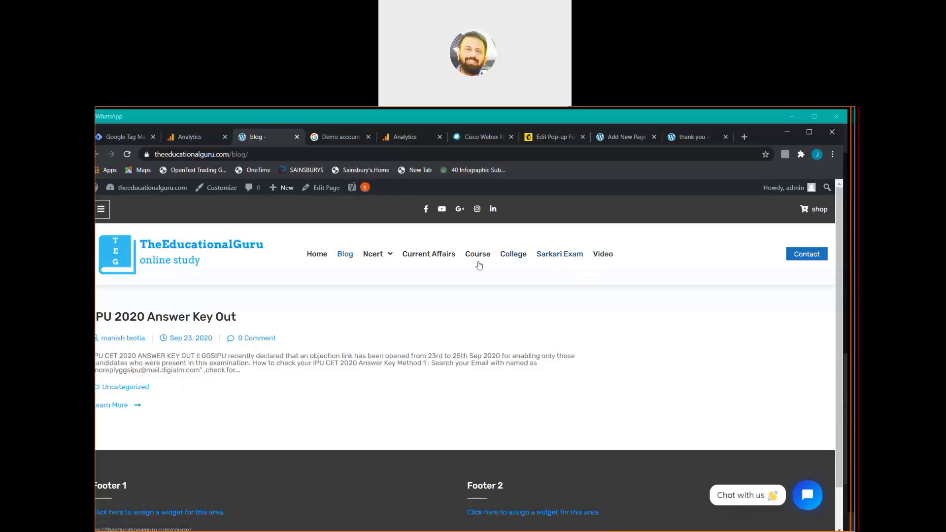
left_click(320, 259)
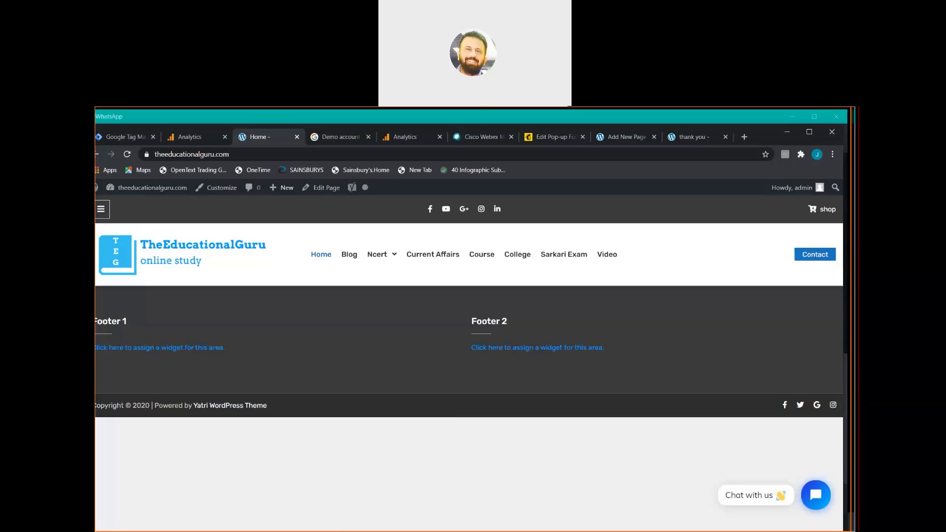
left_click(476, 120)
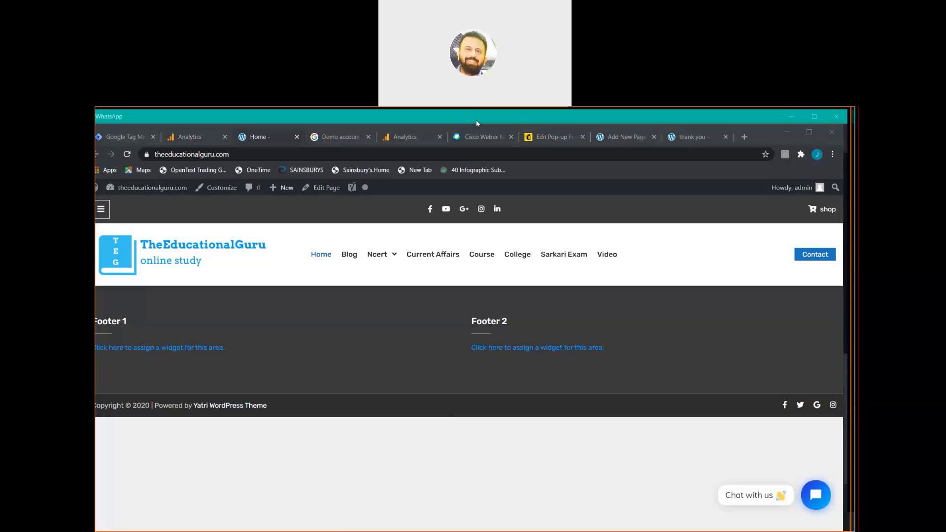
Load theeducationalguru.com in a new incognito window to see the slide-in lion-image pop-up.
left_click(832, 155)
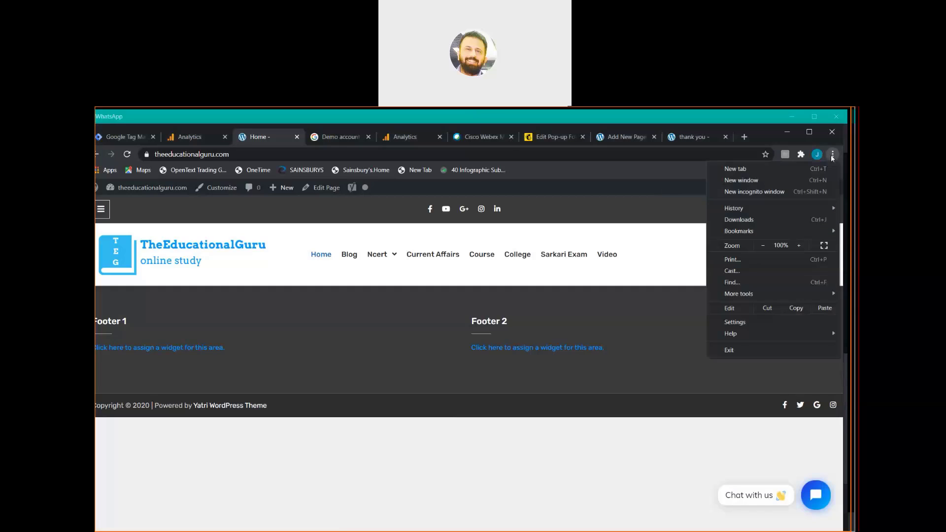
left_click(769, 192)
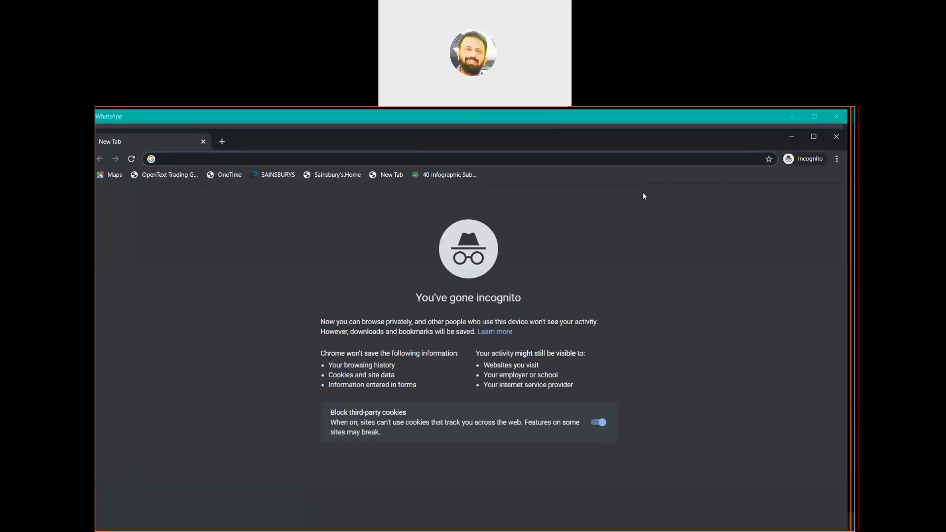
type("theeducationalguru.com/wp-admin/")
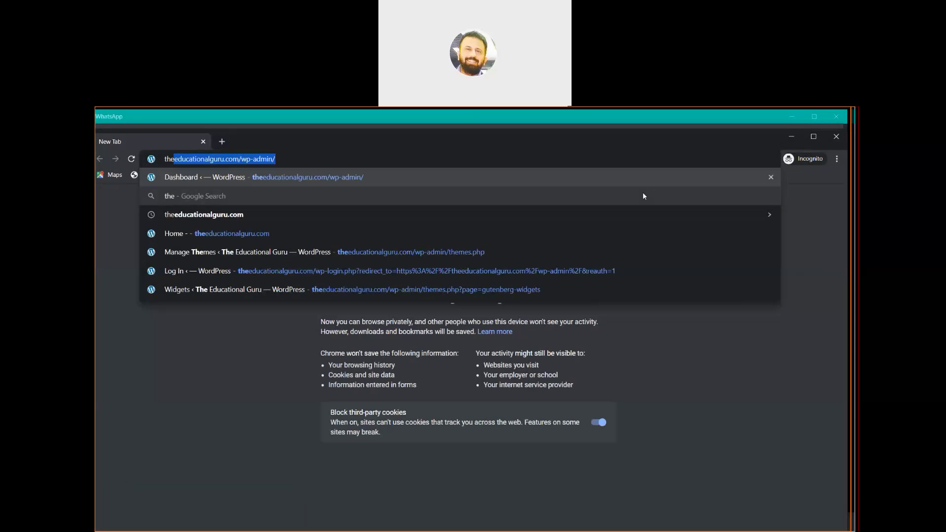
key("Down")
key("Down")
key("Down")
key("Return")
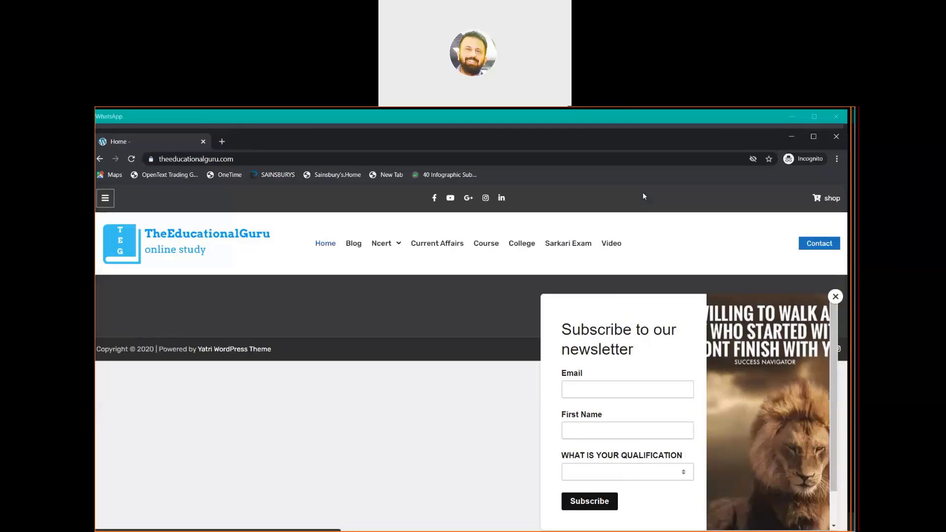
left_click(475, 124)
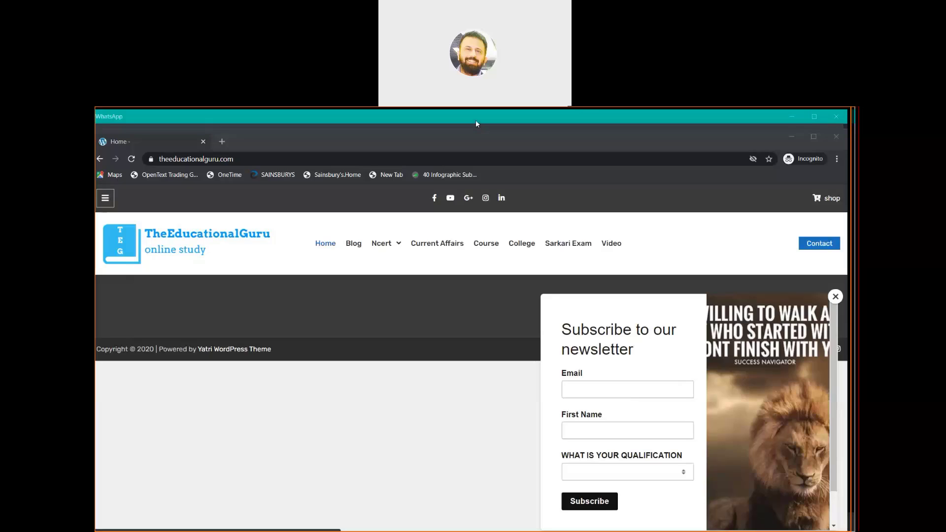